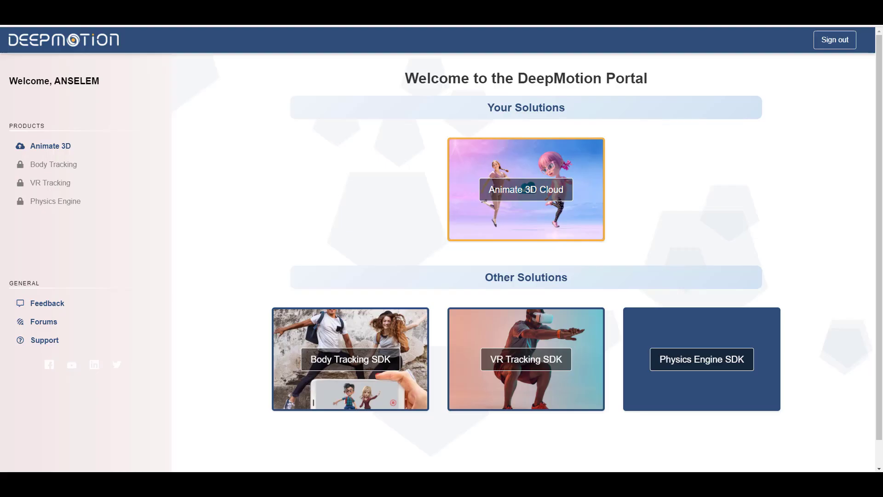
Step: Open Animate 3D Cloud and start an animation with the Default character type
left_click(511, 198)
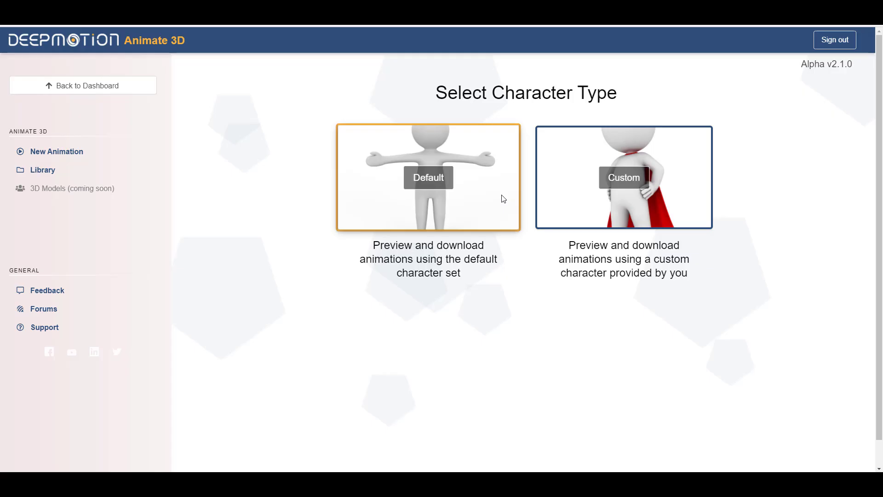
left_click(430, 177)
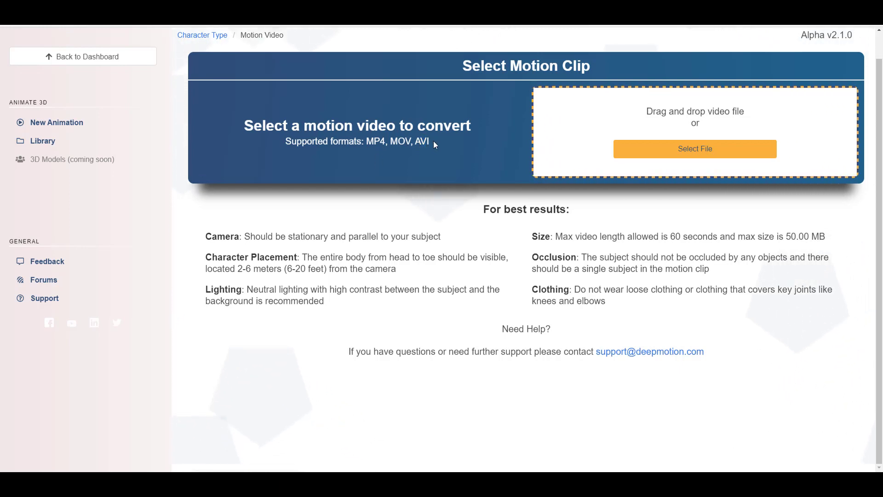
Step: Read the supported video formats and the maximum file size for motion clips
left_click_drag(433, 142, 365, 143)
left_click(396, 168)
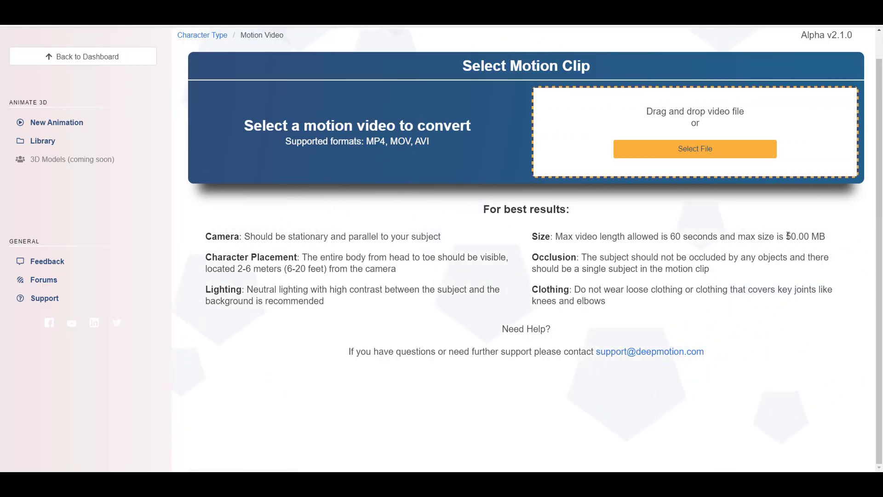
left_click_drag(785, 236, 834, 239)
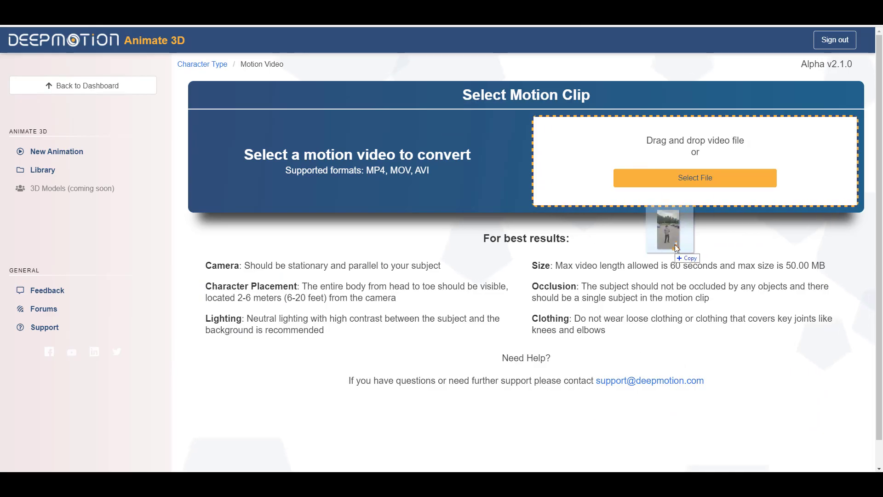
Step: Try to upload a motion clip larger than the 50.00 MB limit
left_click_drag(675, 245, 696, 174)
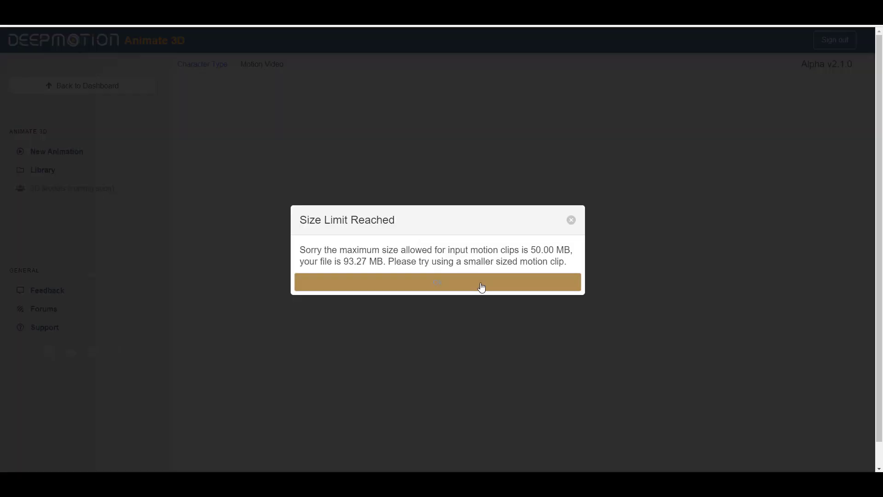
left_click(420, 286)
scroll(532, 408, "down", 1)
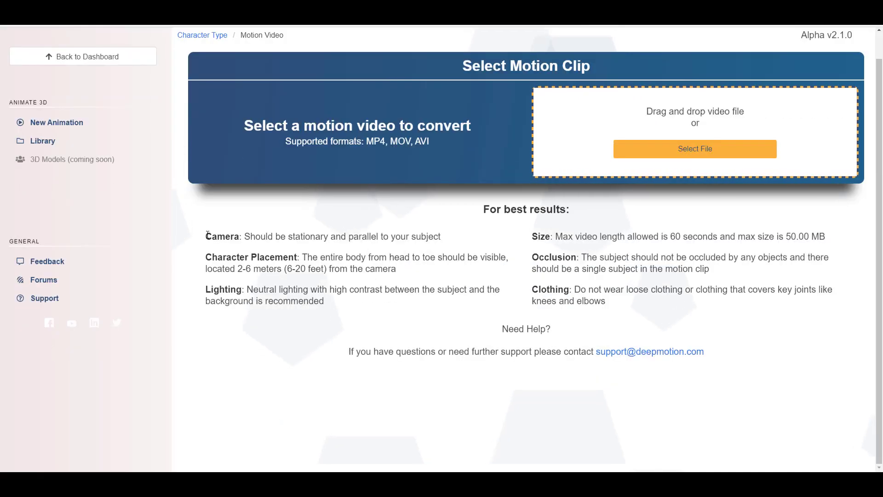
Step: Read the best-results guidelines on character placement, lighting, occlusion and clothing for the motion clip
left_click_drag(205, 257, 309, 256)
left_click_drag(206, 289, 246, 289)
left_click_drag(532, 237, 579, 257)
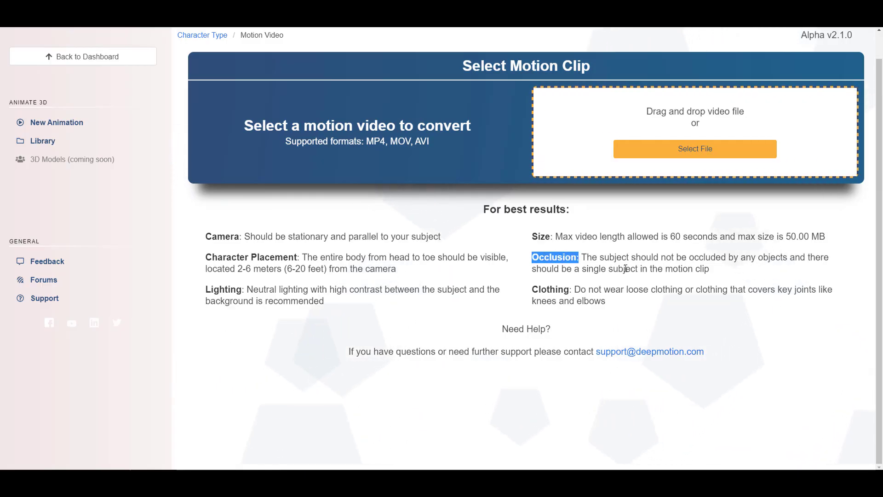
left_click_drag(569, 290, 592, 258)
left_click(566, 258)
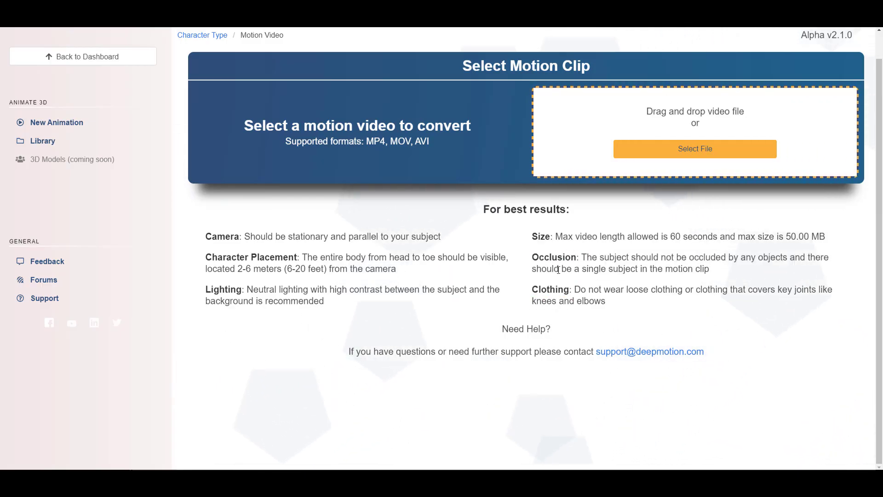
left_click_drag(532, 289, 572, 289)
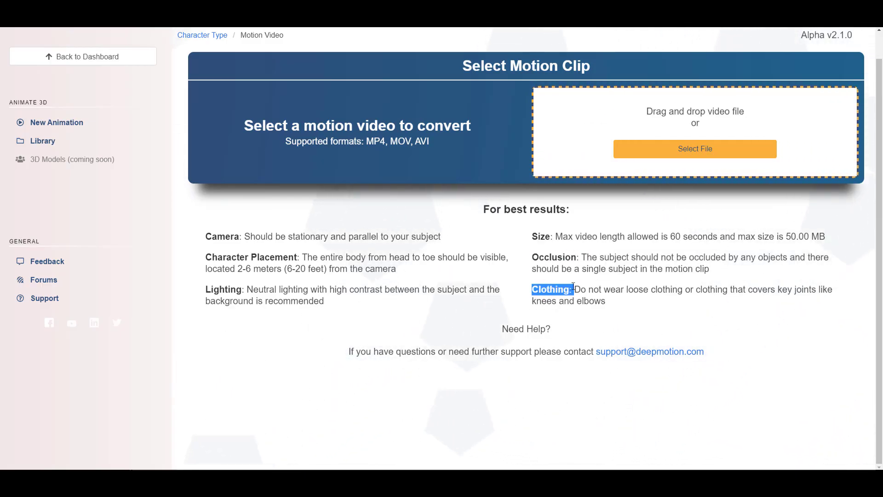
left_click(594, 317)
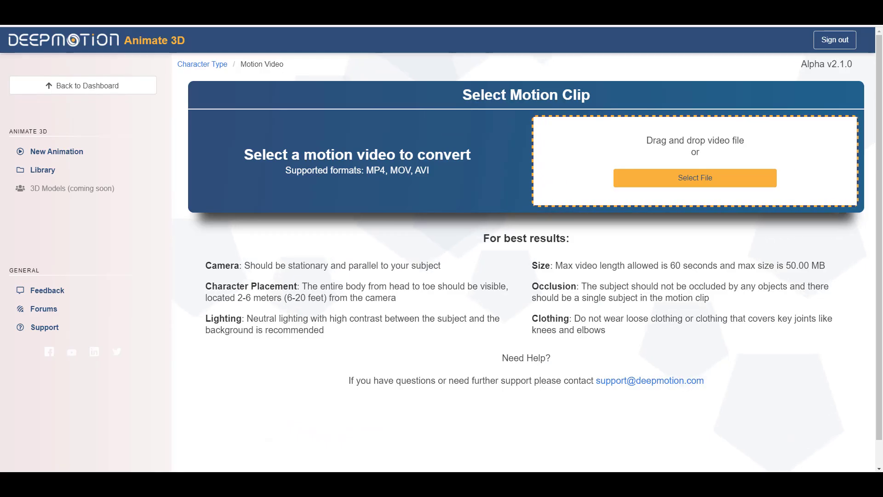
Step: Upload dance.mp4 as the motion clip and disable MP4 output in its video output settings
left_click_drag(570, 437, 626, 158)
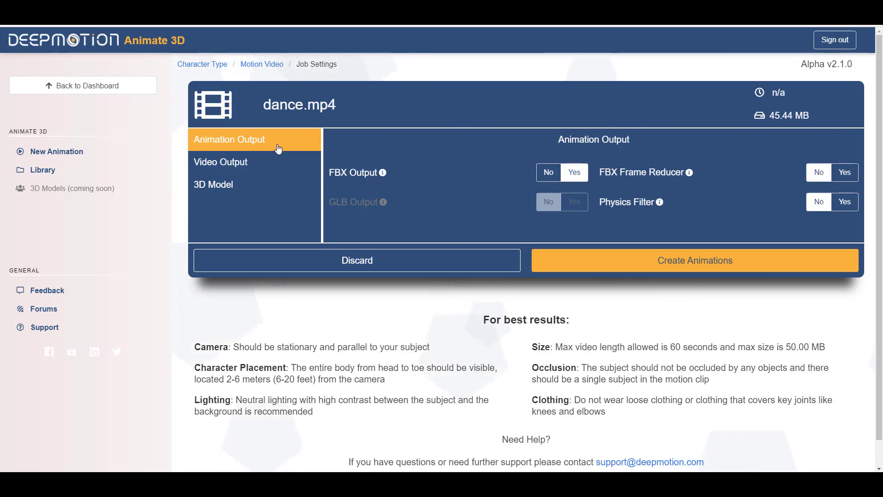
left_click(248, 162)
left_click(678, 144)
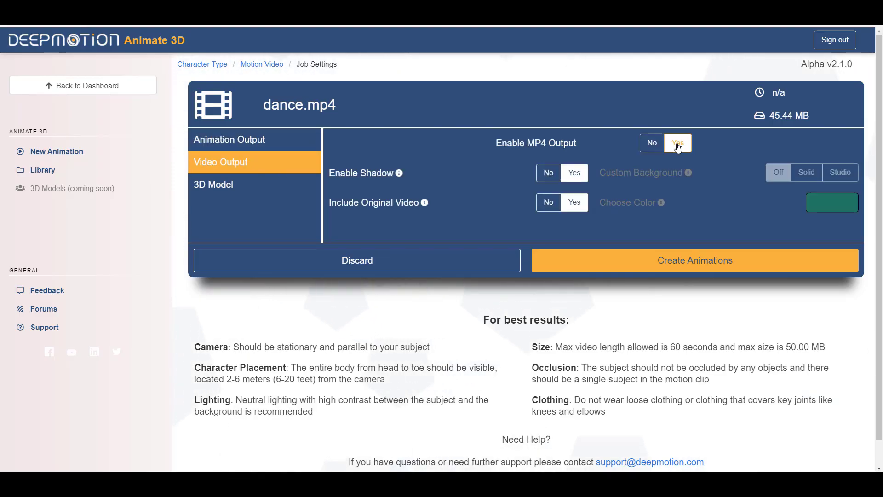
left_click(653, 144)
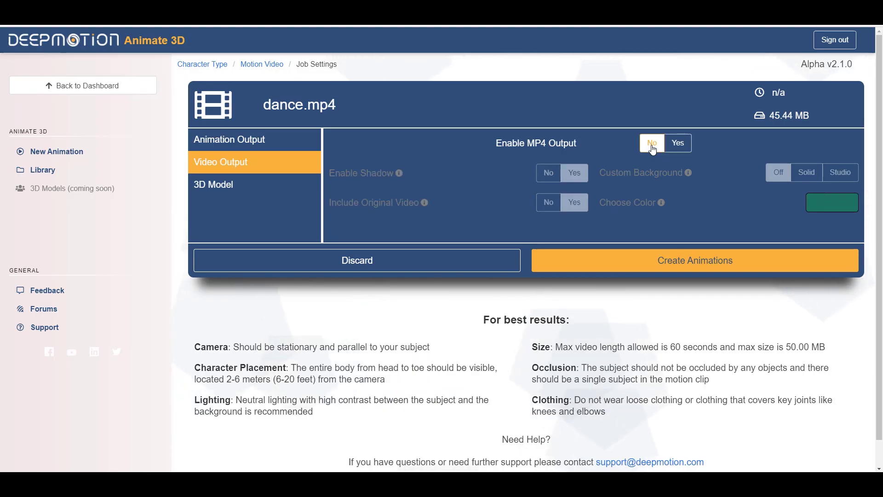
Step: Check the 3D model and animation output settings, and create the animations from dance.mp4
left_click(240, 184)
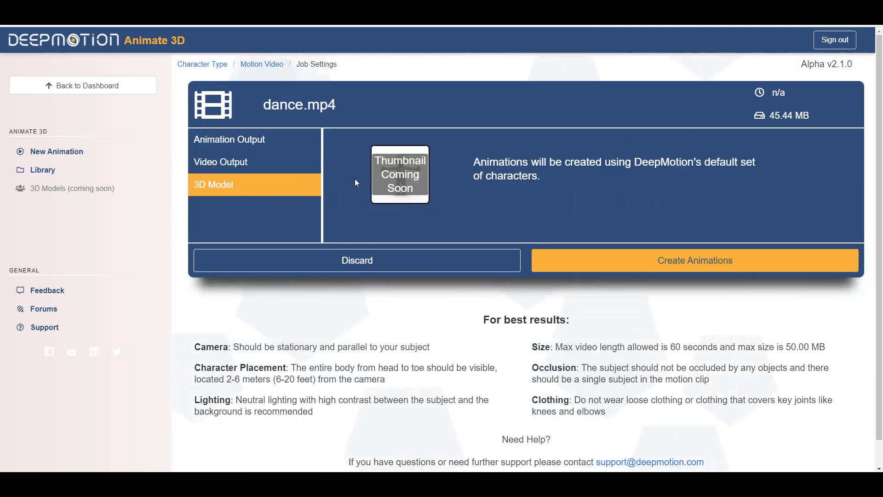
left_click(264, 143)
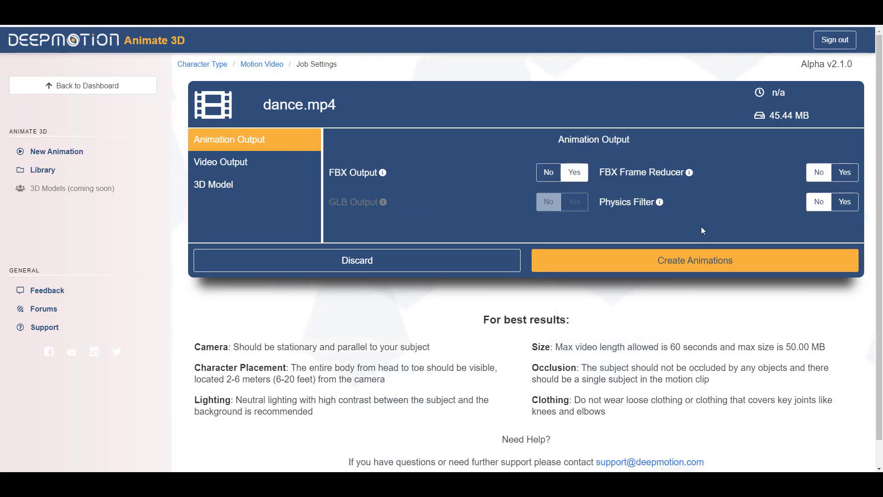
left_click(703, 266)
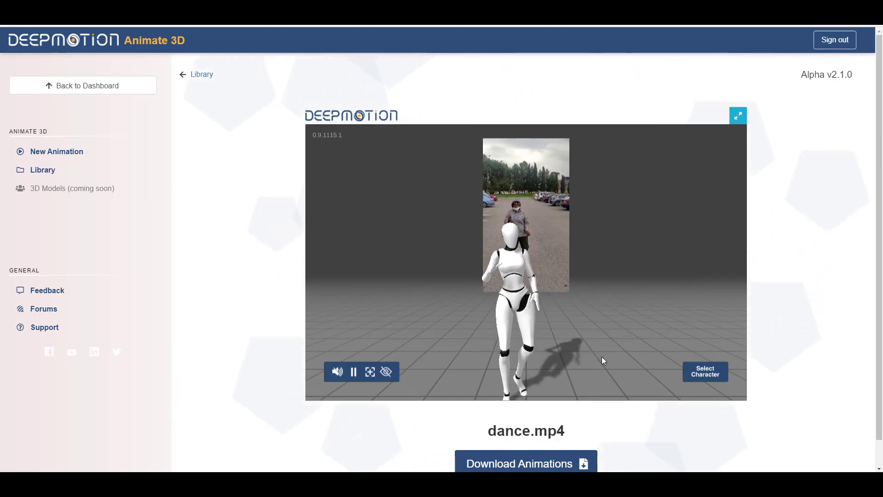
Step: Preview the dance.mp4 animation on several body types from the character list, and close the list
left_click_drag(602, 357, 712, 374)
scroll(617, 352, "down", 5)
left_click(712, 374)
left_click(708, 310)
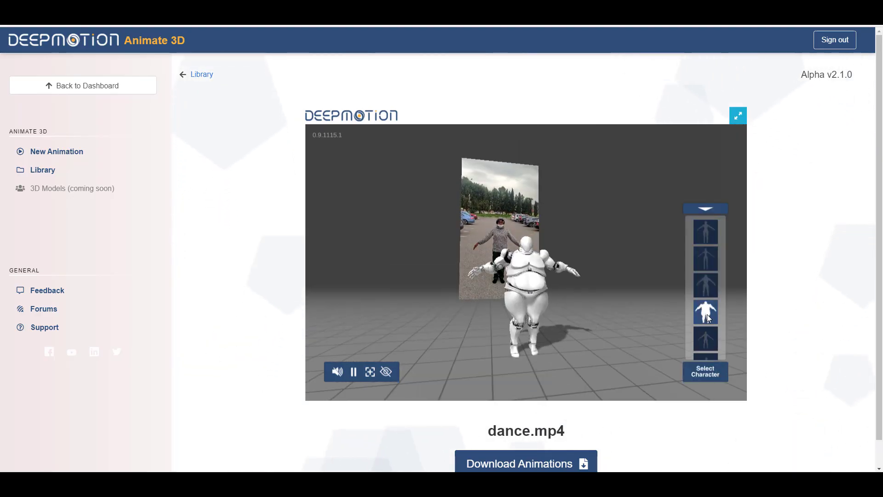
left_click(709, 333)
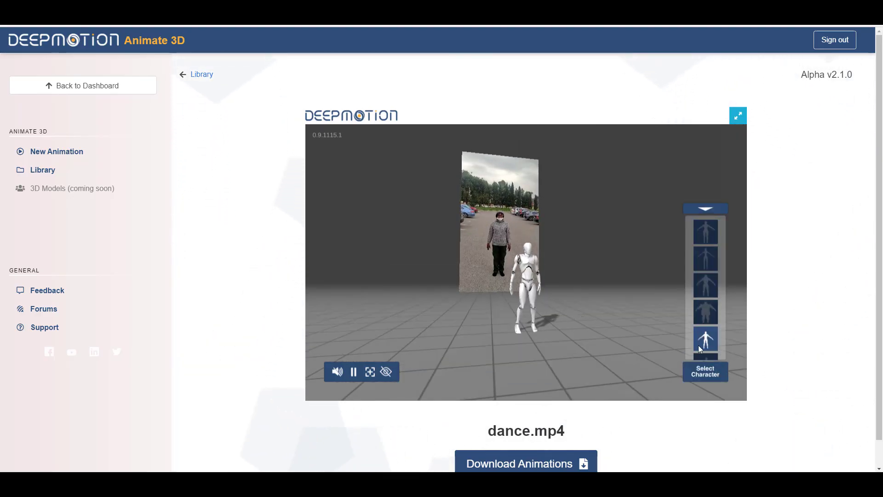
scroll(704, 342, "down", 1)
left_click(703, 354)
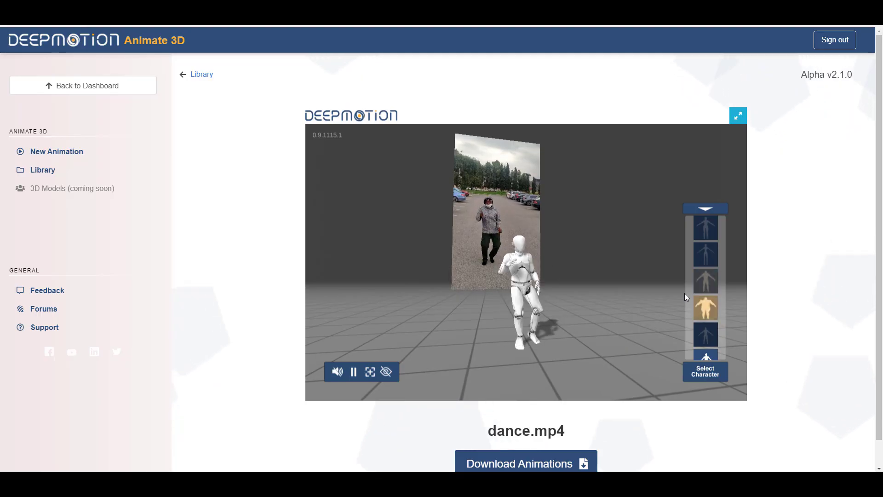
left_click(709, 210)
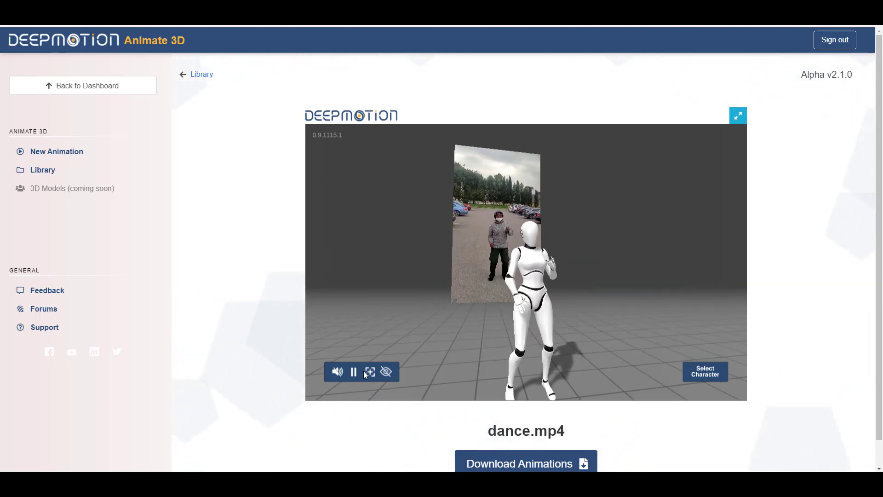
Step: Watch the dance.mp4 animation in full screen from different distances and angles
left_click(738, 117)
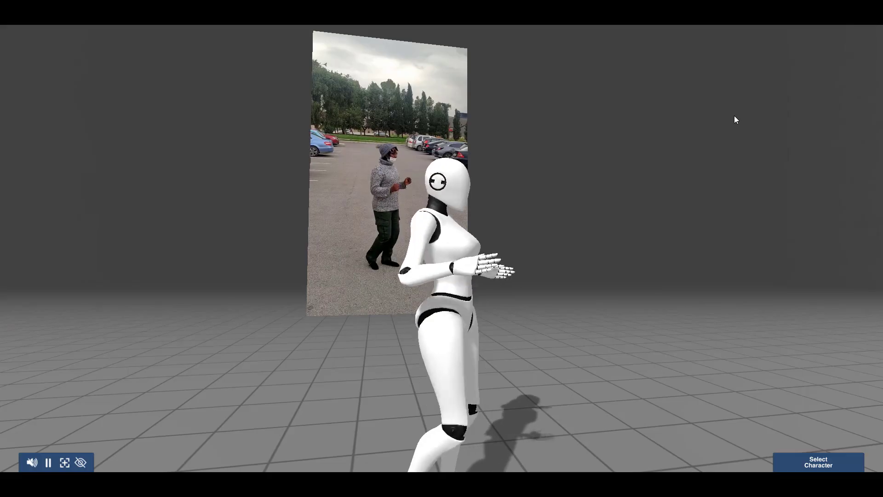
scroll(619, 255, "down", 6)
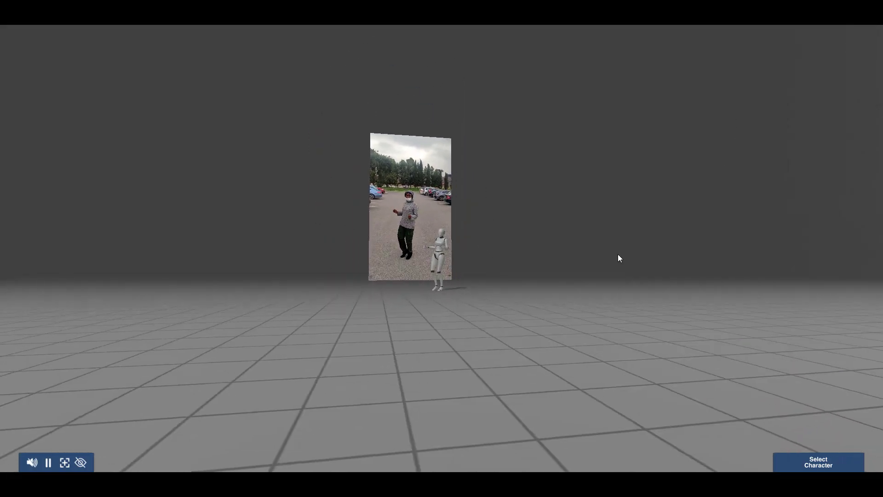
scroll(549, 272, "up", 10)
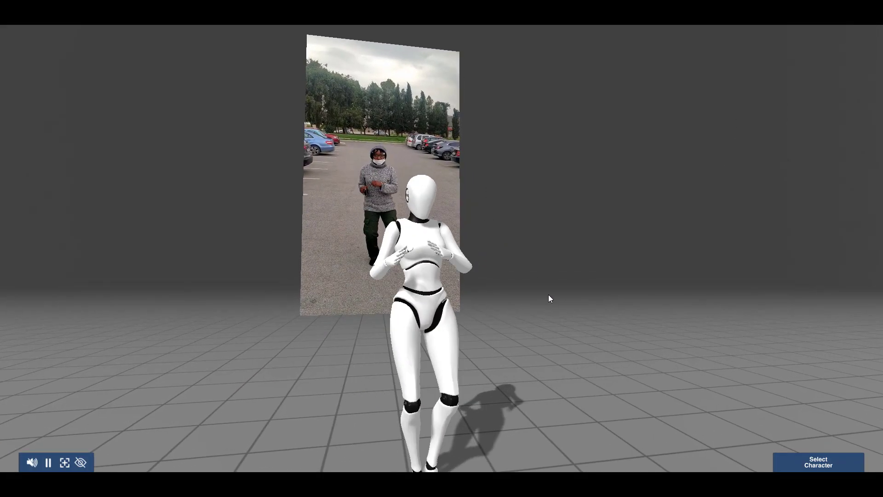
scroll(552, 288, "down", 4)
left_click_drag(487, 280, 484, 300)
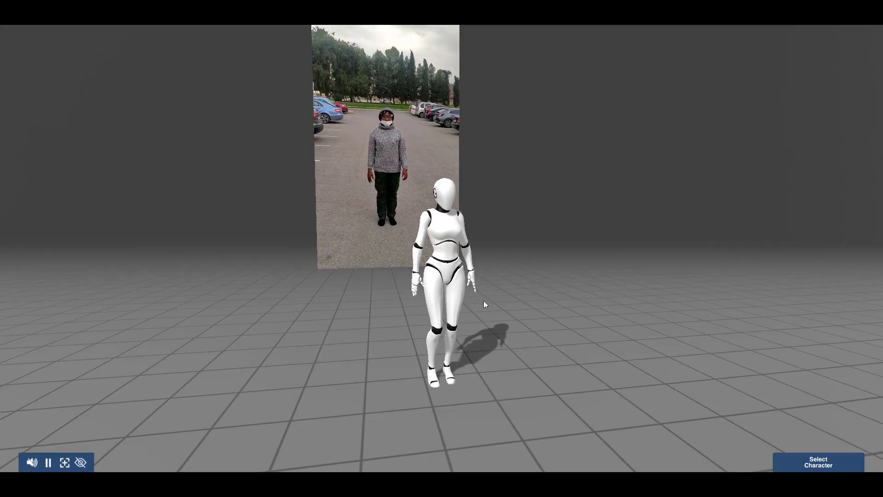
mouse_move(484, 300)
left_mouse_down()
mouse_move(455, 294)
mouse_move(477, 290)
left_mouse_up()
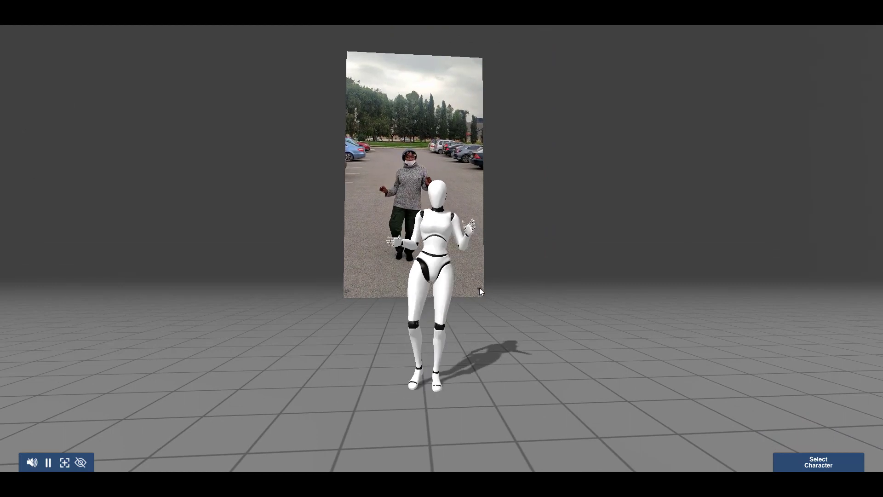
key("Escape")
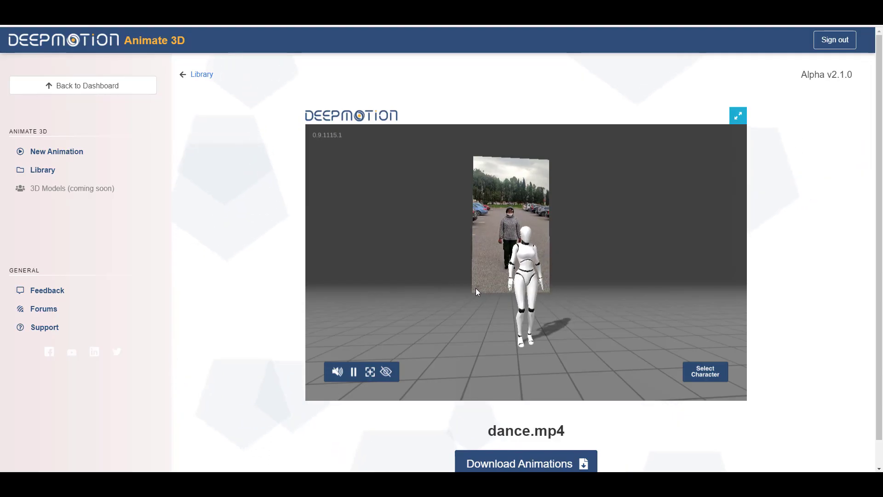
Step: Open the library preview of Pexels Videos 2795752.mp4 and view its animation in full screen from another angle
left_click(67, 173)
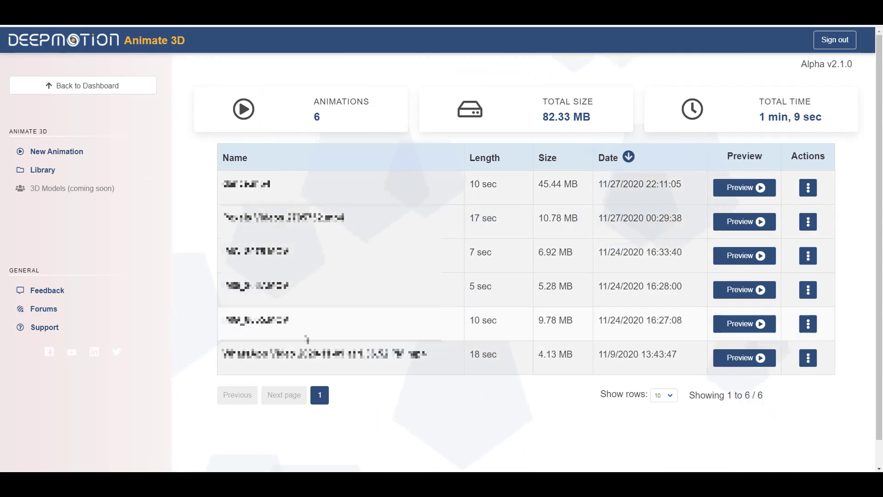
left_click(742, 224)
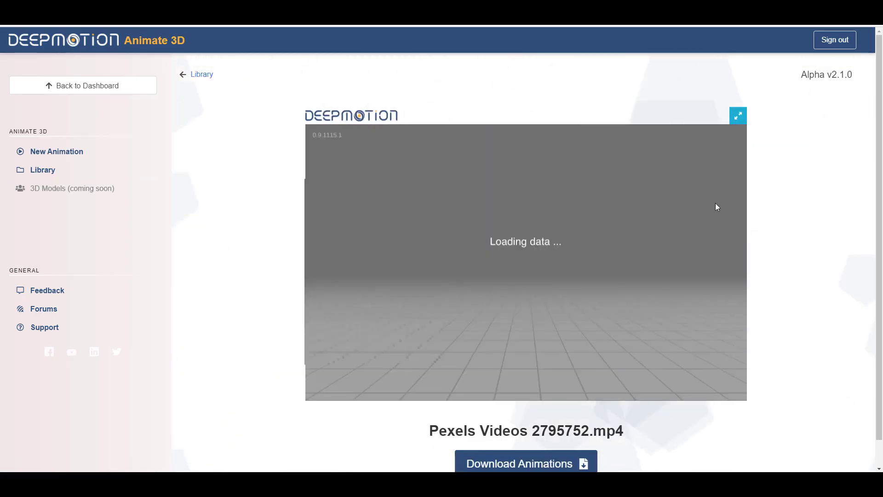
left_click(738, 116)
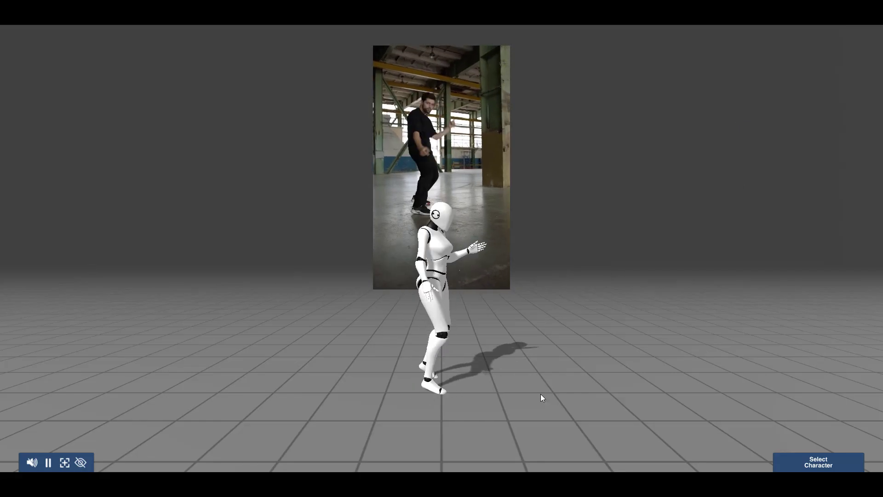
scroll(540, 377, "down", 4)
left_click_drag(540, 368, 522, 336)
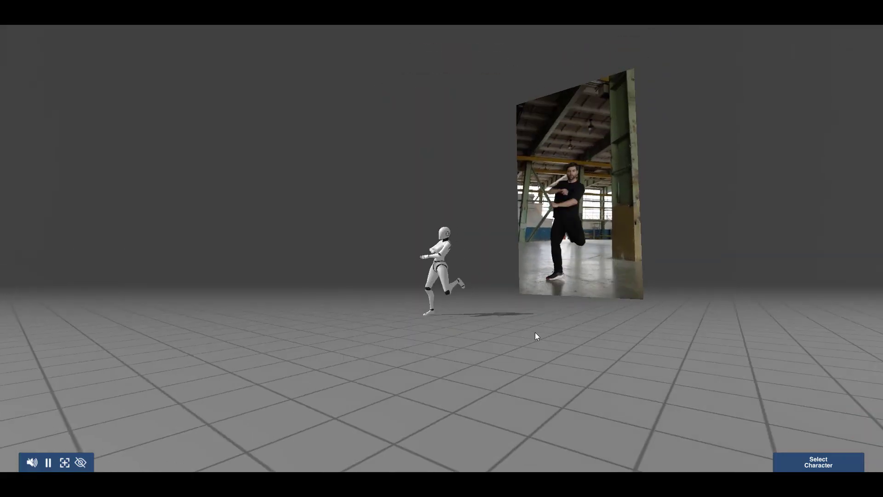
key("Escape")
Step: Download the Pexels Videos 2795752 Adult_Female animation archive, extract it into the Mocaps folder and open the extracted folder
left_click(566, 438)
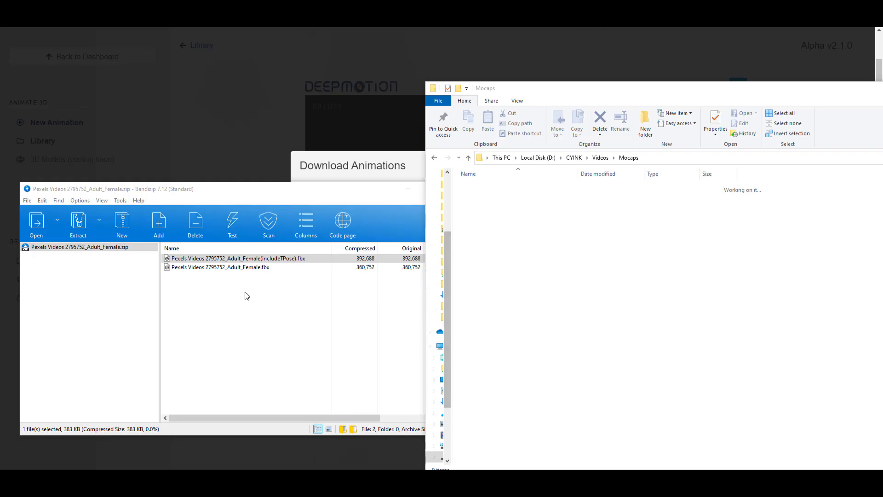
left_click(240, 258)
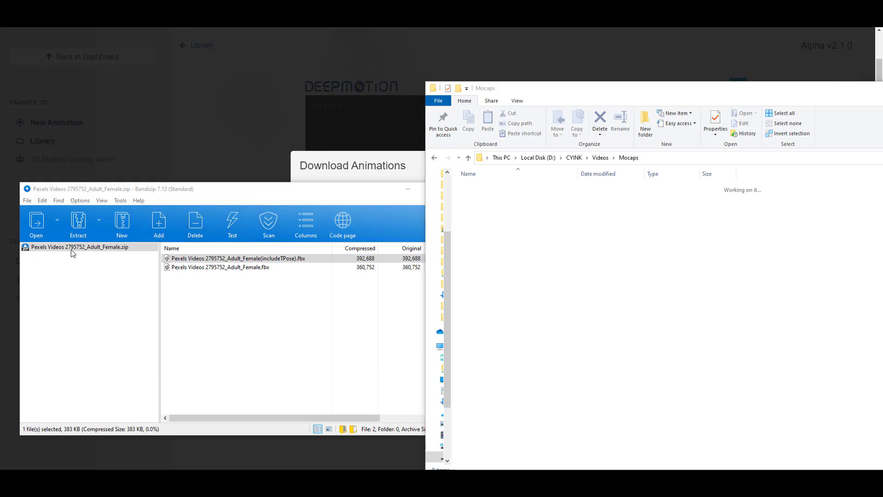
left_click_drag(207, 258, 526, 206)
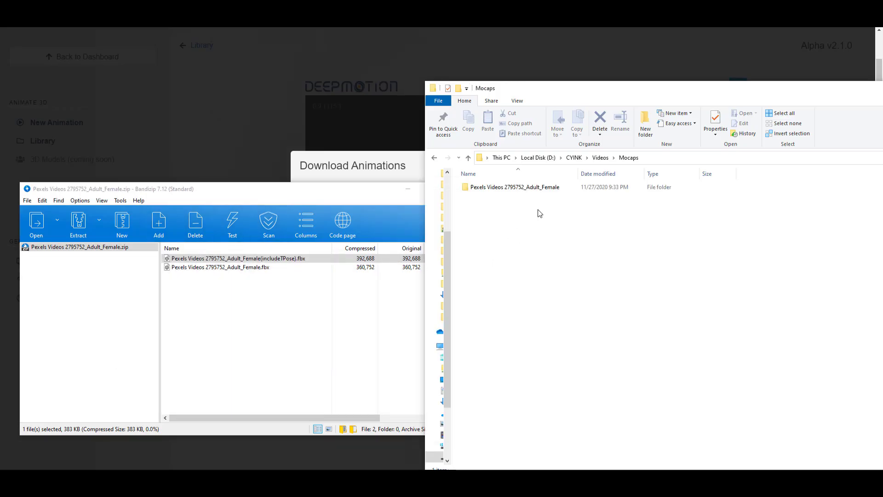
double_click(491, 187)
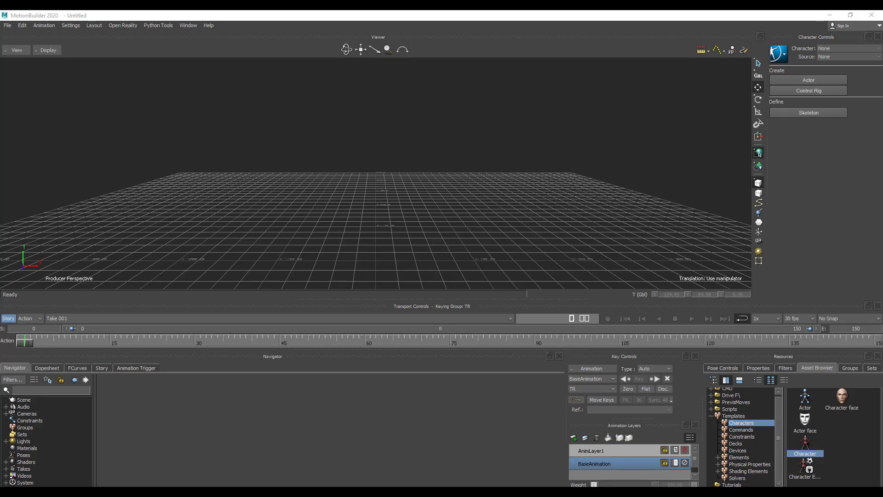
Step: Open Pexels Videos 2795752_Adult_Female.fbx from the extracted folder in MotionBuilder with its Pexels Videos 2795752 take, acknowledging the warning
key("alt+Tab")
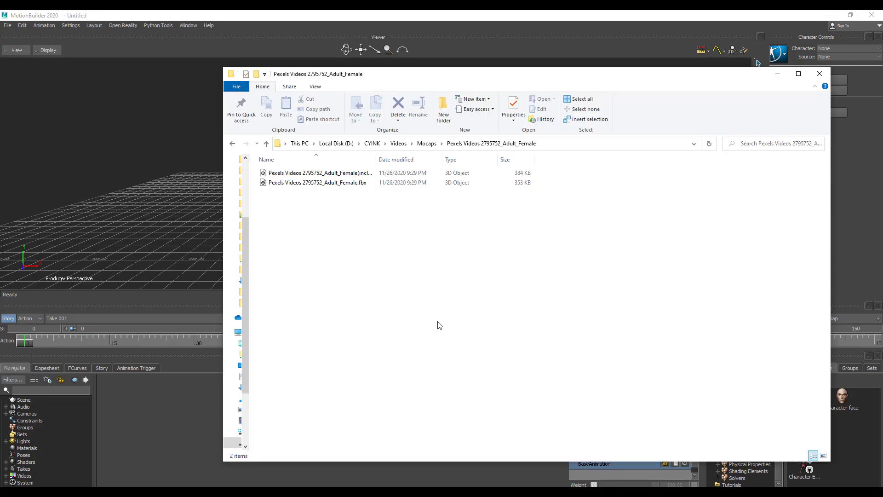
left_click_drag(406, 79, 593, 119)
left_click_drag(541, 225, 199, 187)
mouse_move(217, 186)
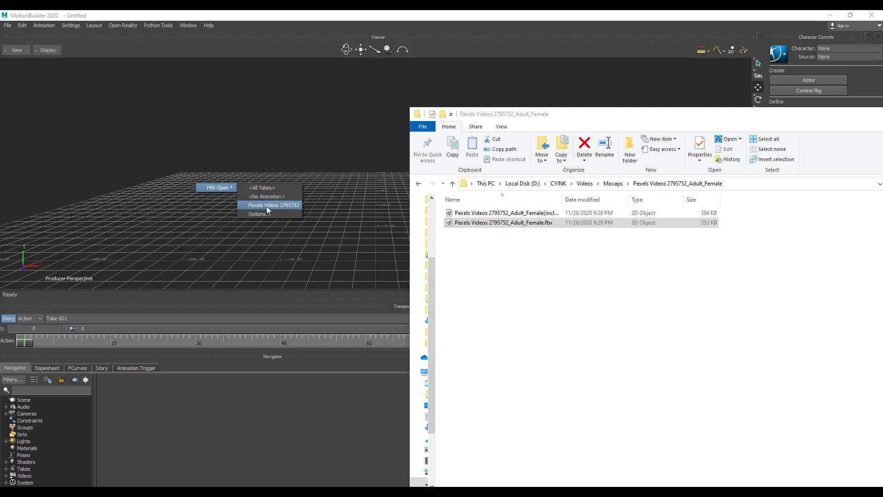
left_click(292, 205)
left_click(407, 286)
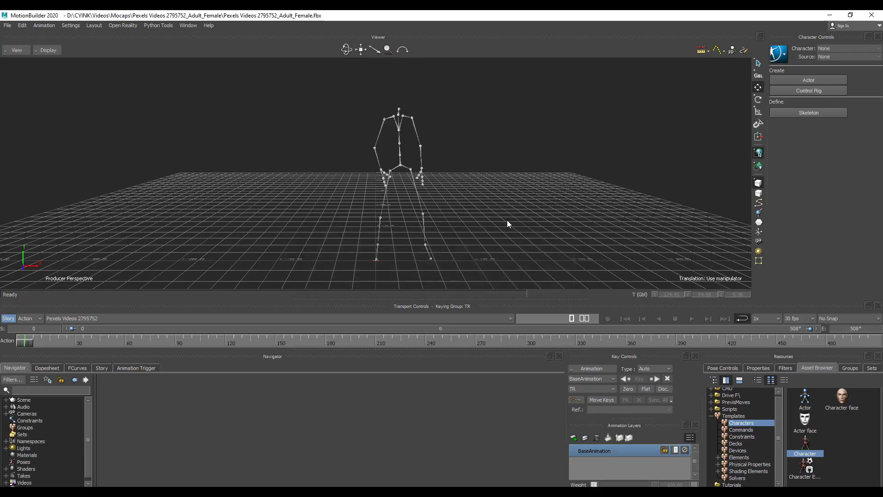
Step: Play the imported skeleton animation and watch it from different angles
mouse_move(349, 51)
left_mouse_down()
mouse_move(322, 60)
mouse_move(349, 57)
mouse_move(349, 32)
mouse_move(322, 35)
mouse_move(313, 48)
mouse_move(345, 40)
mouse_move(348, 52)
left_mouse_up()
left_click_drag(509, 244, 523, 206, "ctrl+shift")
left_click(691, 320)
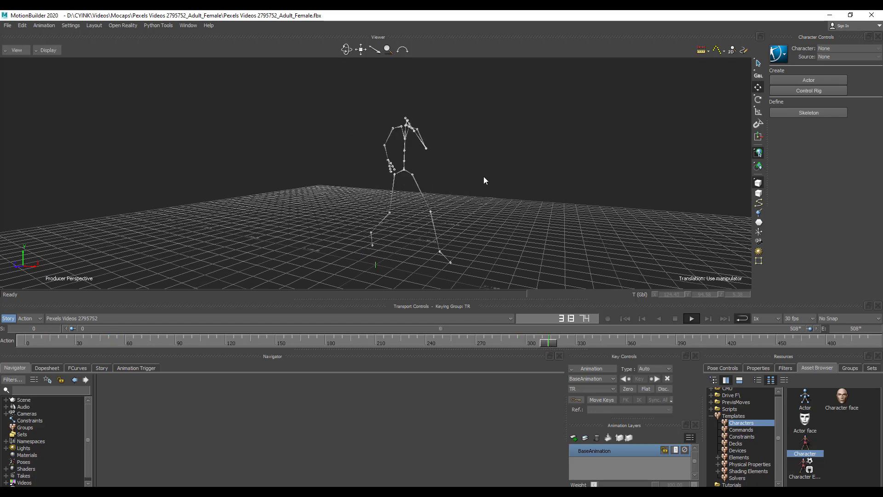
left_click_drag(346, 49, 401, 59)
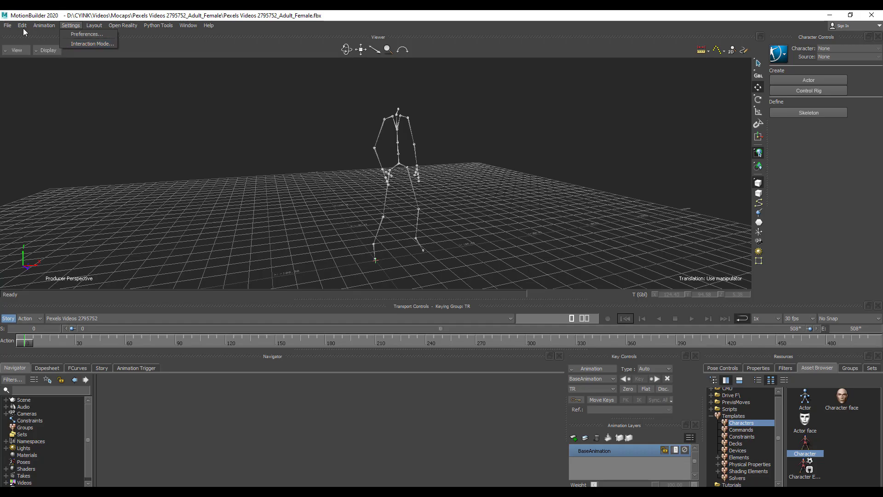
Step: Start a new scene without saving, and open Pexels Videos 2795752_Adult_Female(includeTPose).fbx with its Pexels Videos 2795752 take
left_click(13, 37)
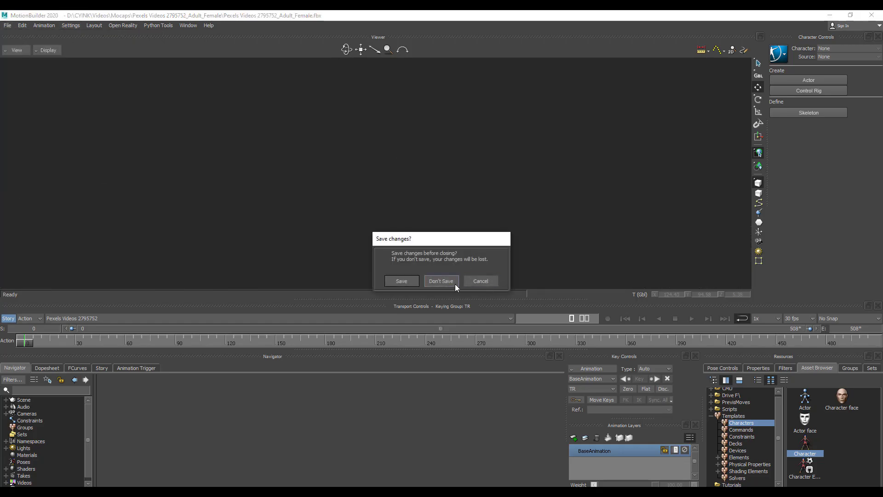
left_click(441, 281)
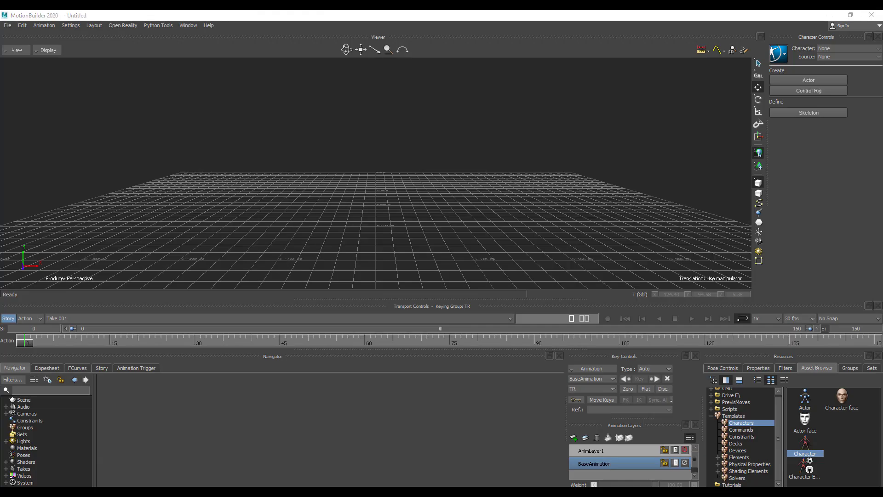
key("alt+Tab")
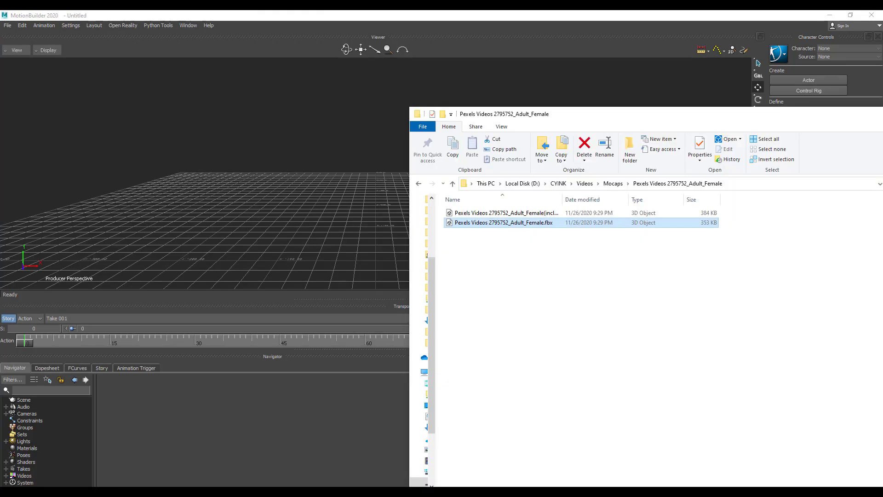
left_click(513, 213)
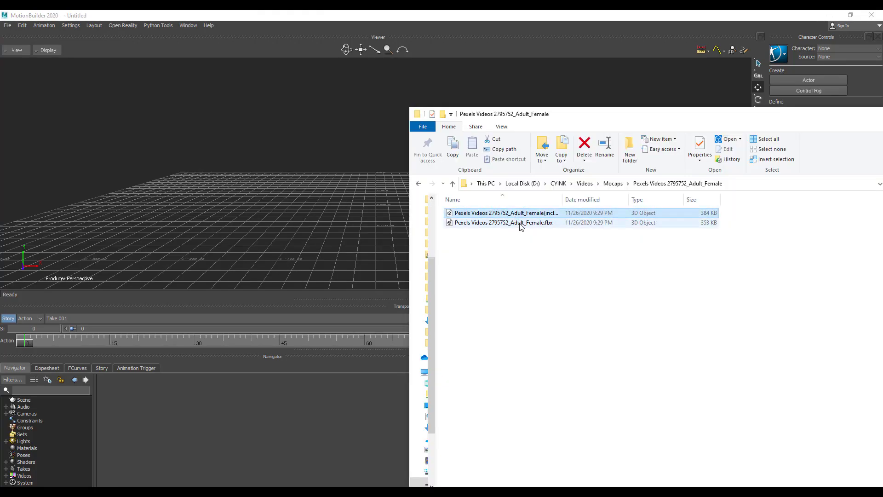
left_click_drag(562, 199, 607, 199)
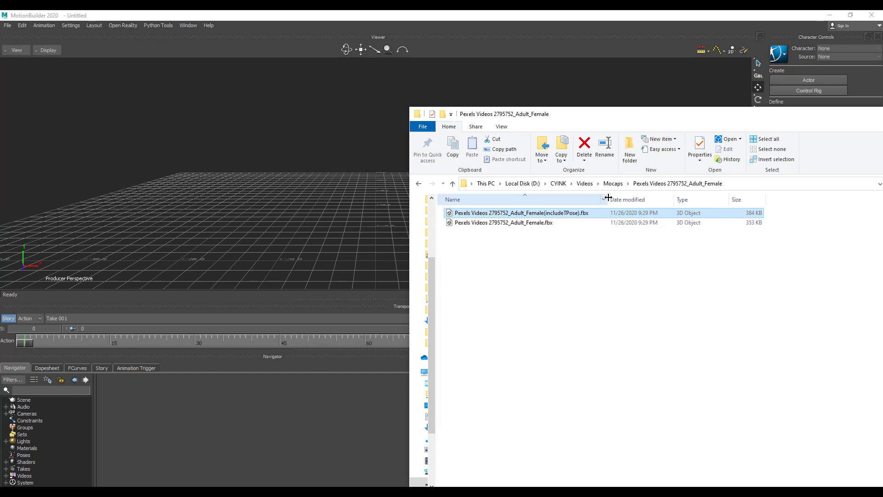
left_click(526, 224)
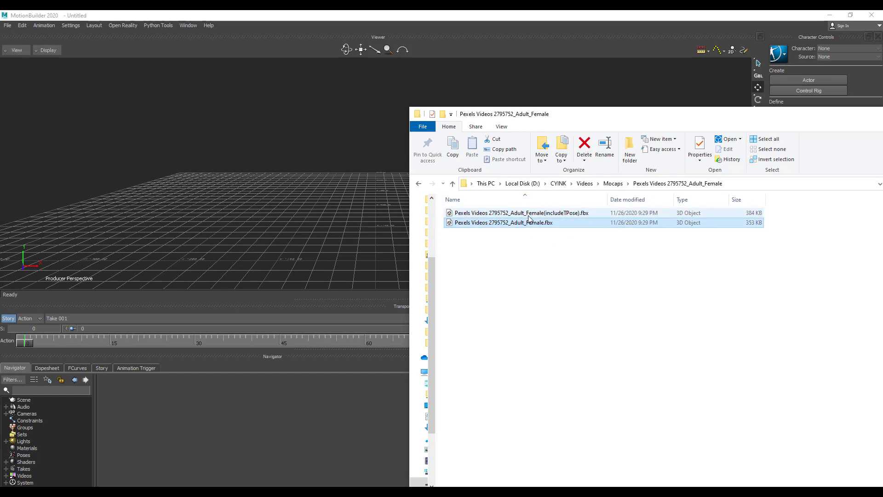
left_click(522, 216)
left_click_drag(450, 199, 228, 176)
mouse_move(244, 179)
left_click(308, 195)
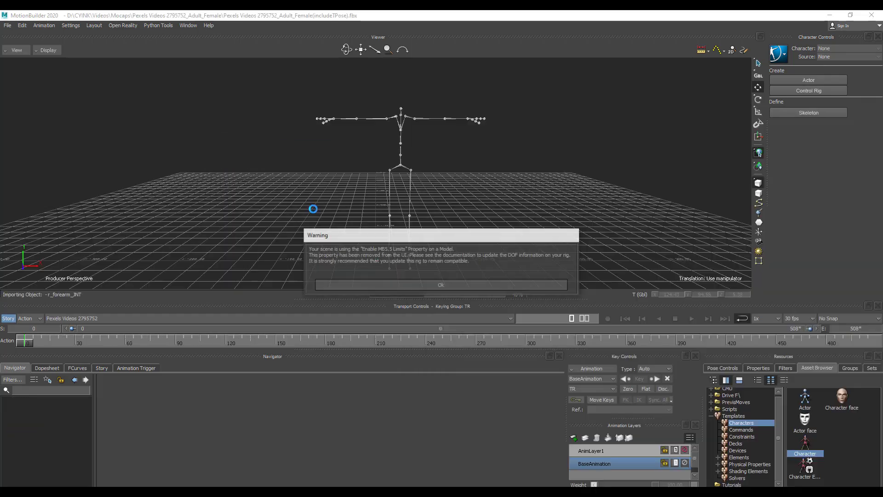
left_click(401, 285)
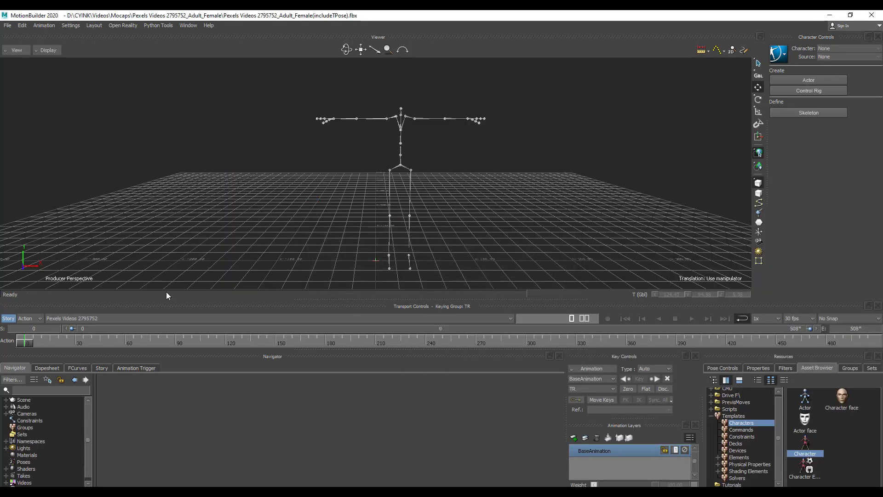
Step: Select the skeleton's BVH:reference node in the scene hierarchy and move it along X to about 112.5
left_click_drag(27, 344, 1, 348)
left_click(5, 400)
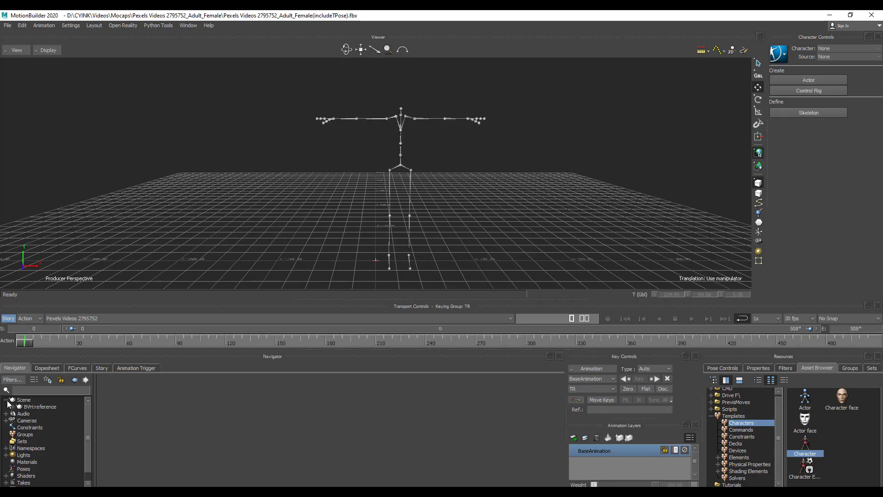
left_click(34, 407)
left_click_drag(420, 259, 536, 268)
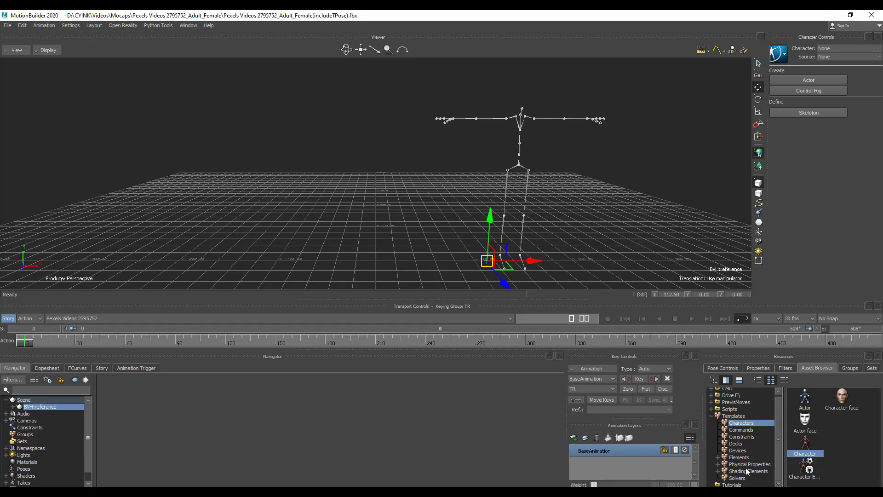
Step: Merge the Aragor character from the Tutorials assets into the scene with no animation
left_click(734, 484)
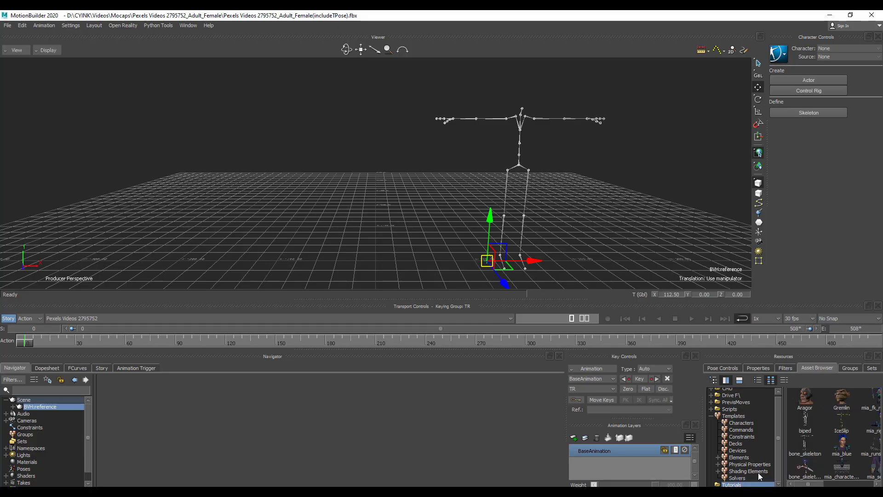
left_click(810, 409)
left_click_drag(811, 411, 294, 215)
mouse_move(311, 212)
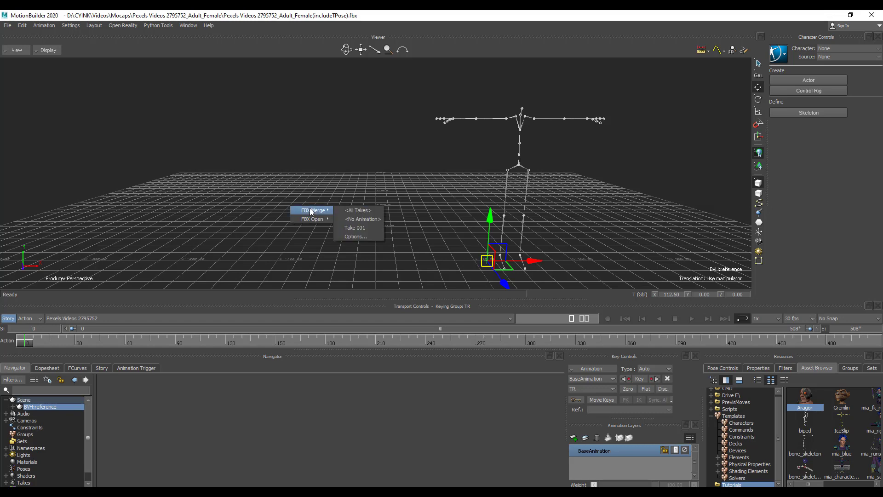
left_click(370, 220)
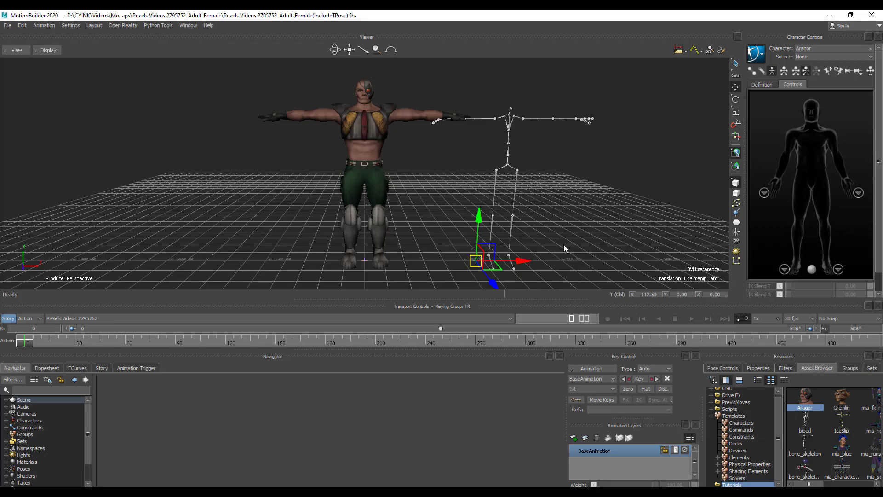
Step: Apply the Character template to the skeleton's hips, try to characterize it, and review the list of missing nodes
scroll(563, 206, "up", 4)
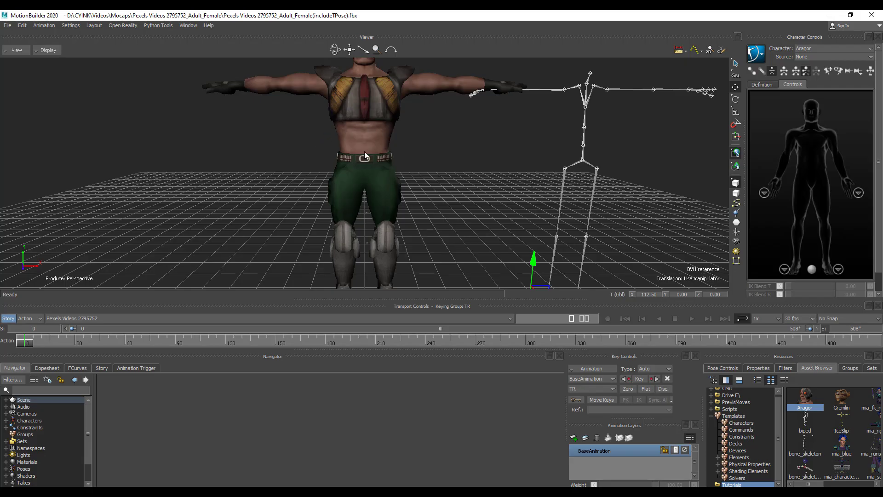
left_click(742, 423)
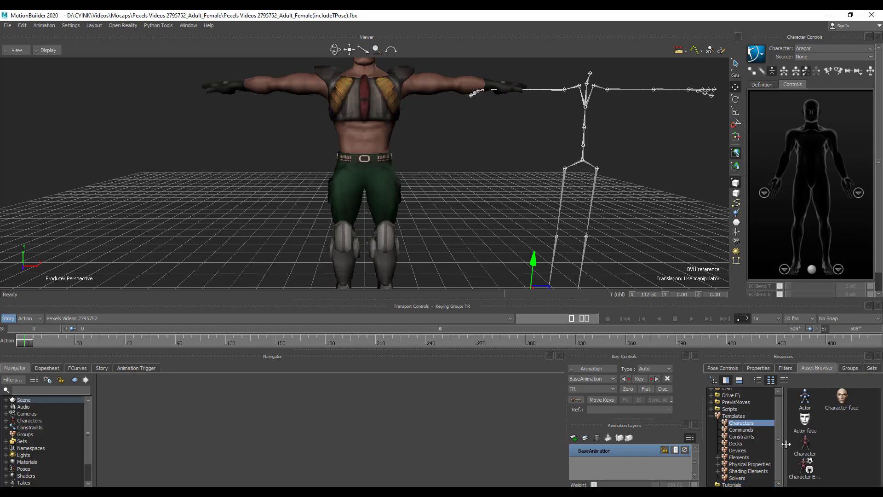
left_click(806, 455)
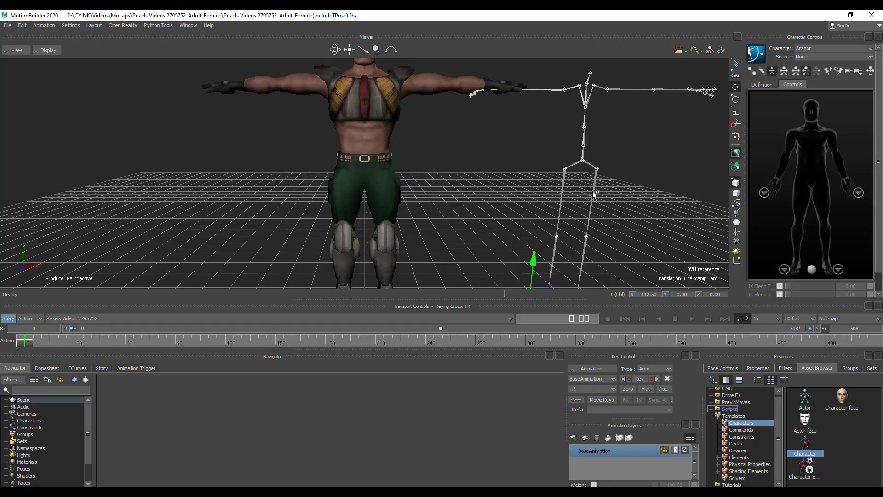
left_click(583, 161)
left_click_drag(584, 160, 585, 160)
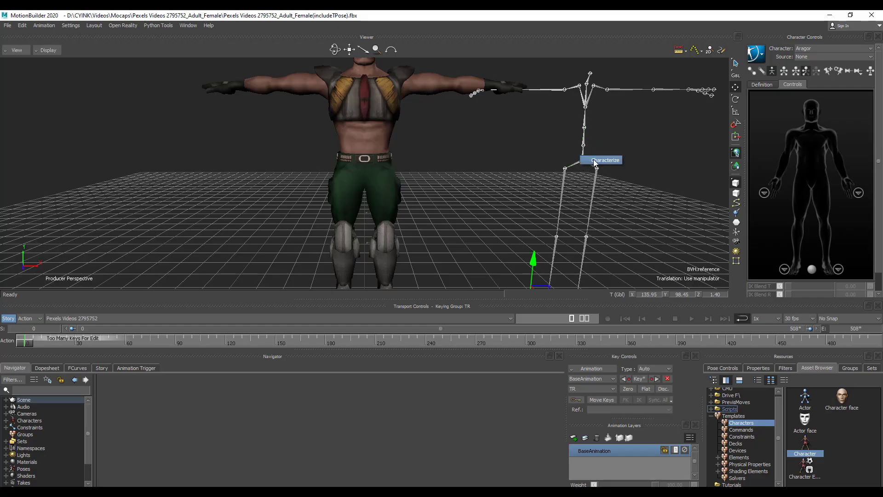
left_click(594, 159)
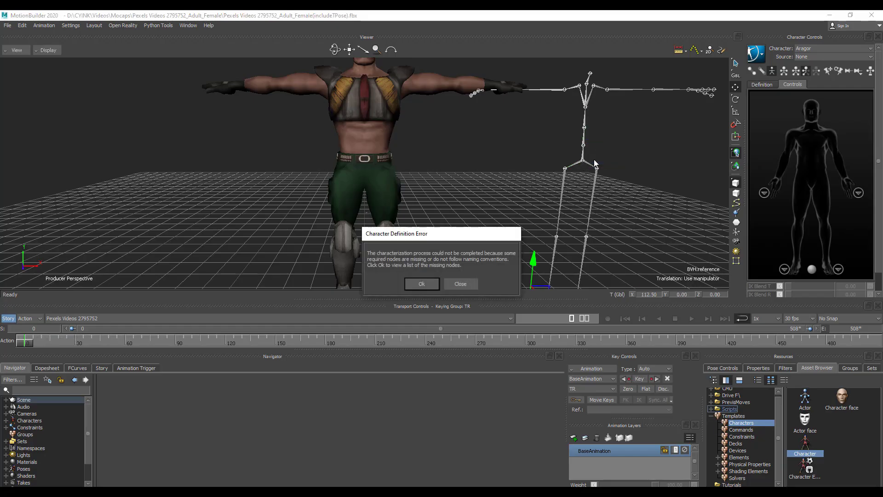
left_click(422, 284)
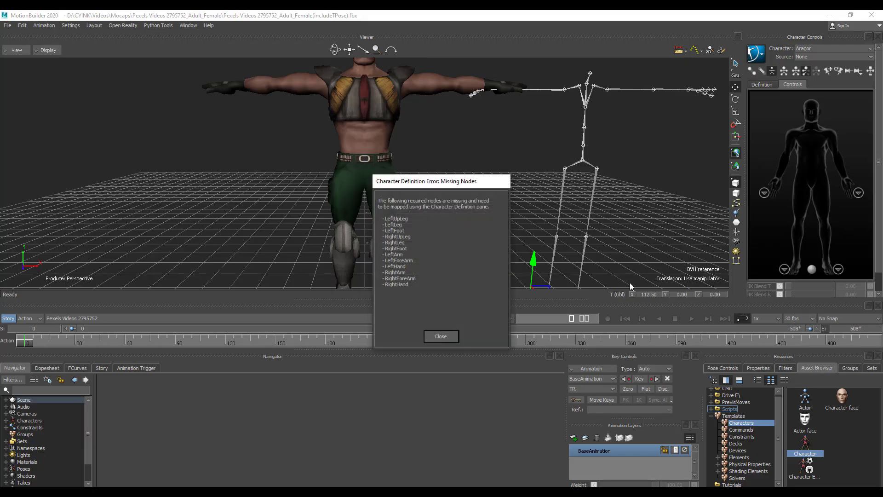
left_click(440, 336)
Step: Make Character the current character and map r_upleg_JNT, r_leg_JNT and r_foot_JNT to the right leg in its definition
left_click(815, 49)
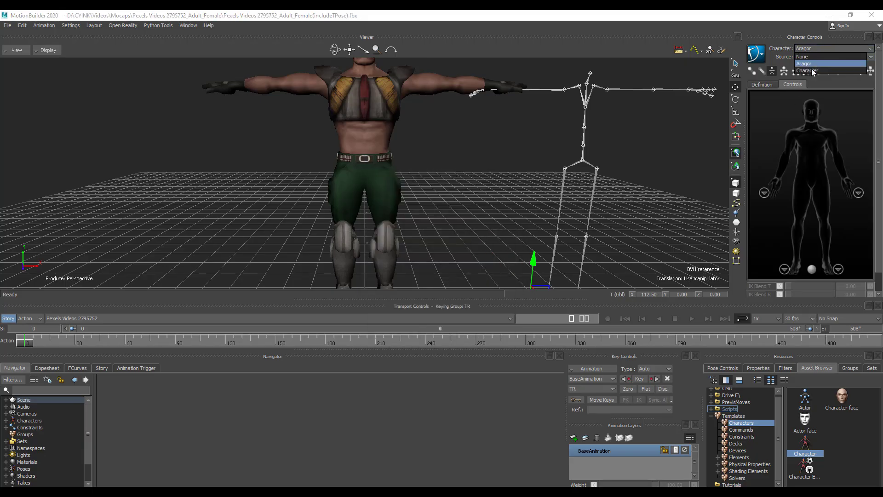
left_click(812, 71)
left_click(812, 71)
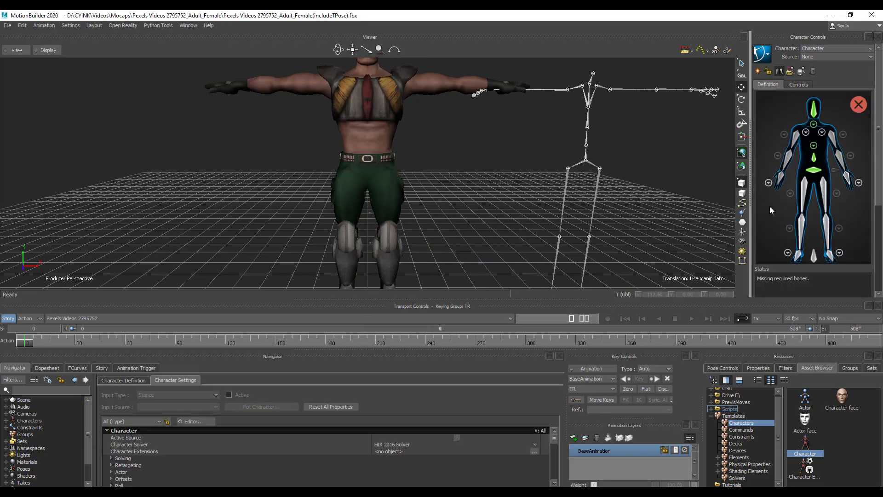
left_click(802, 199)
left_click(561, 207)
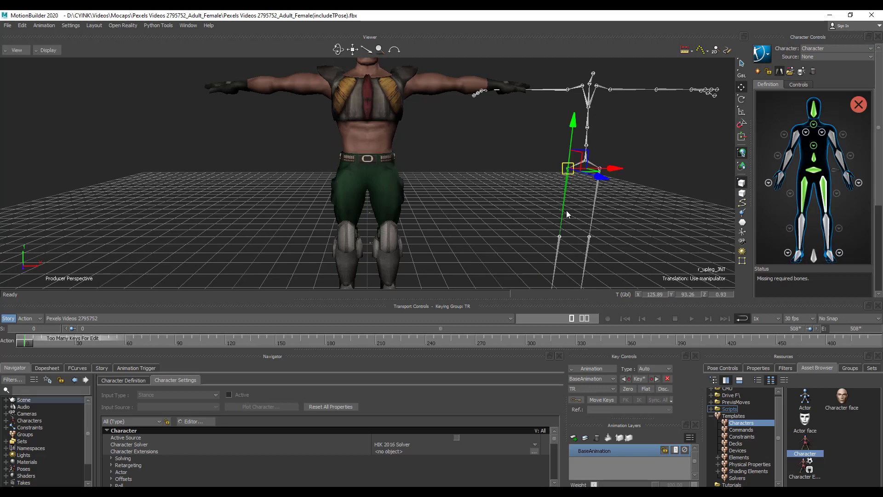
left_click(559, 237)
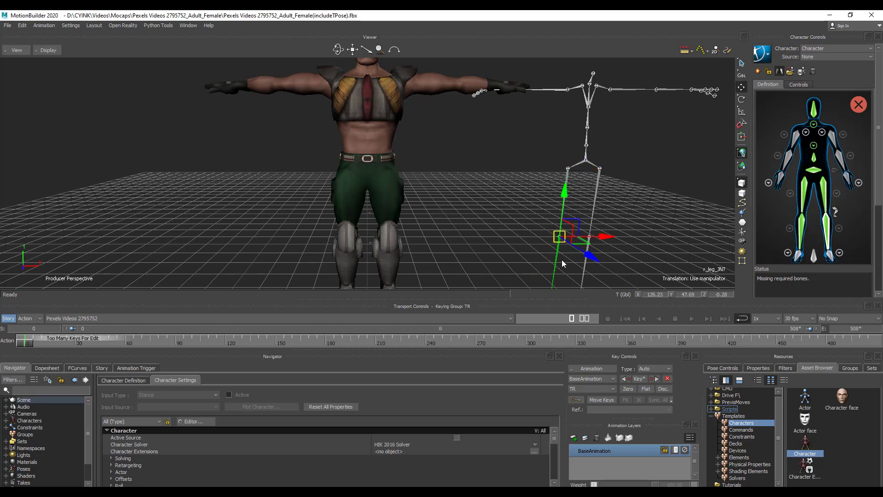
scroll(607, 251, "down", 3)
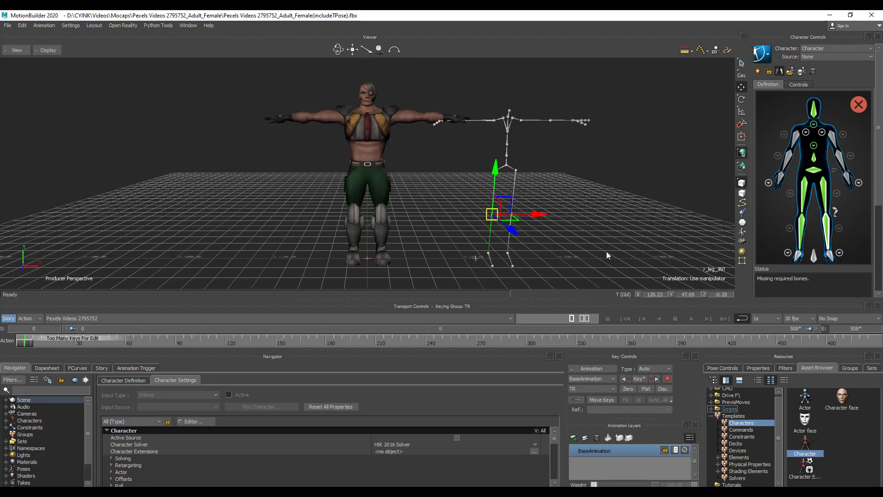
left_click(797, 257)
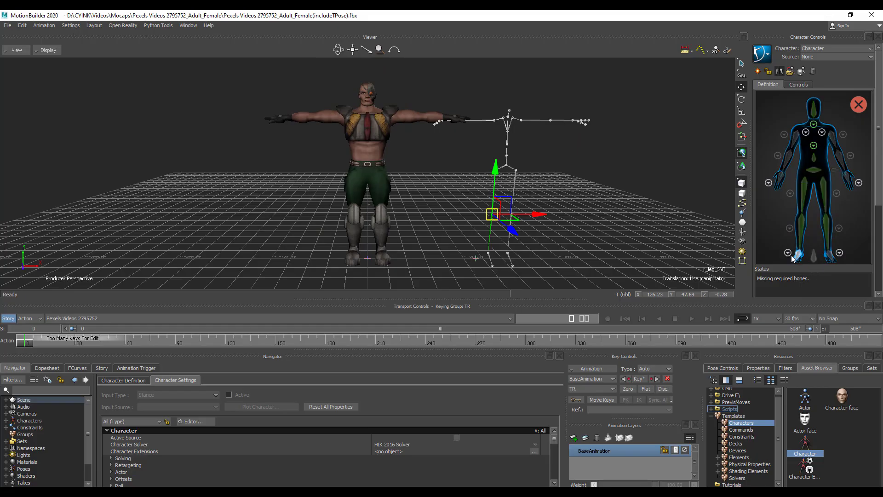
left_click(493, 255)
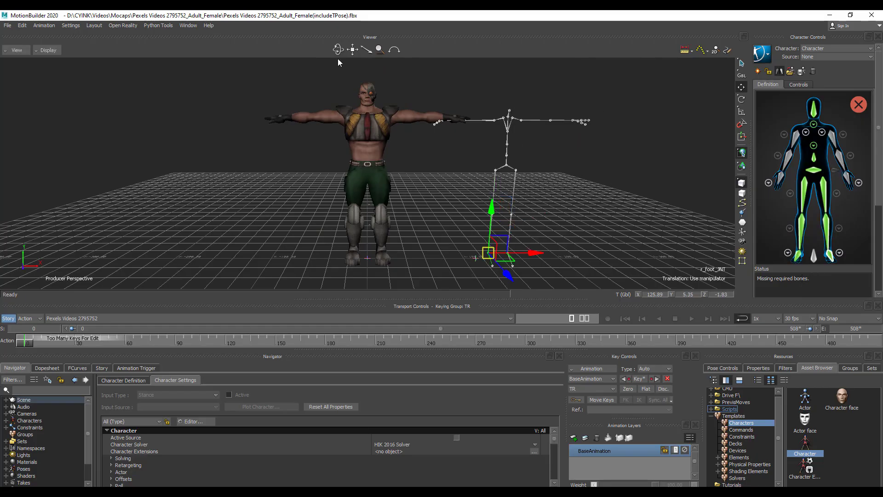
Step: Map l_arm_JNT, l_forearm_JNT and l_hand_JNT to the left arm in the character definition
left_click_drag(353, 49, 404, 187)
scroll(403, 186, "up", 5)
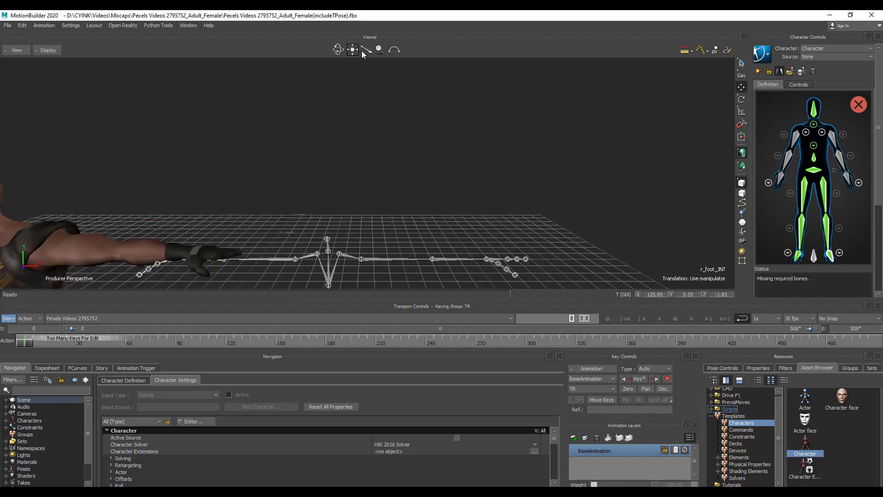
left_click_drag(353, 50, 360, 2)
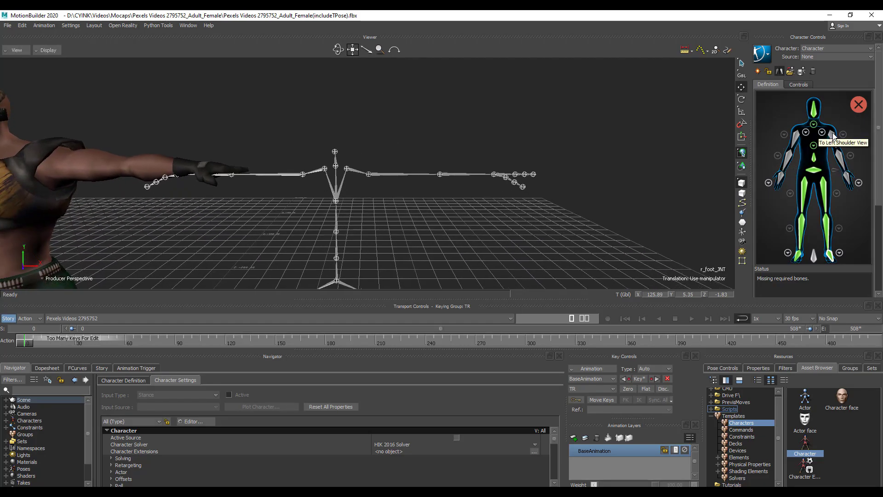
left_click(369, 174)
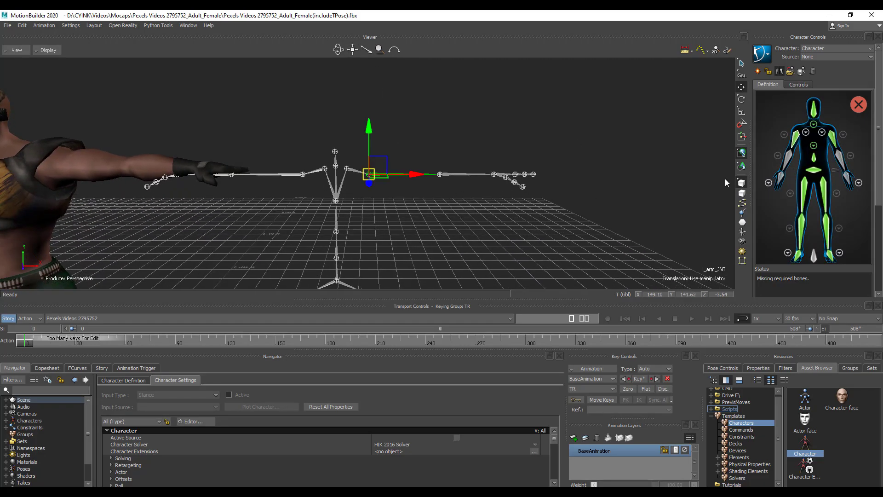
left_click(845, 166)
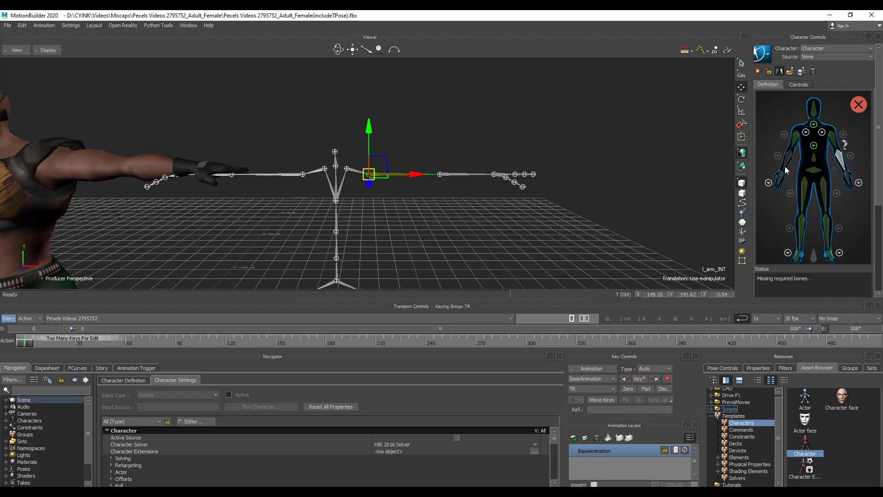
left_click(463, 178)
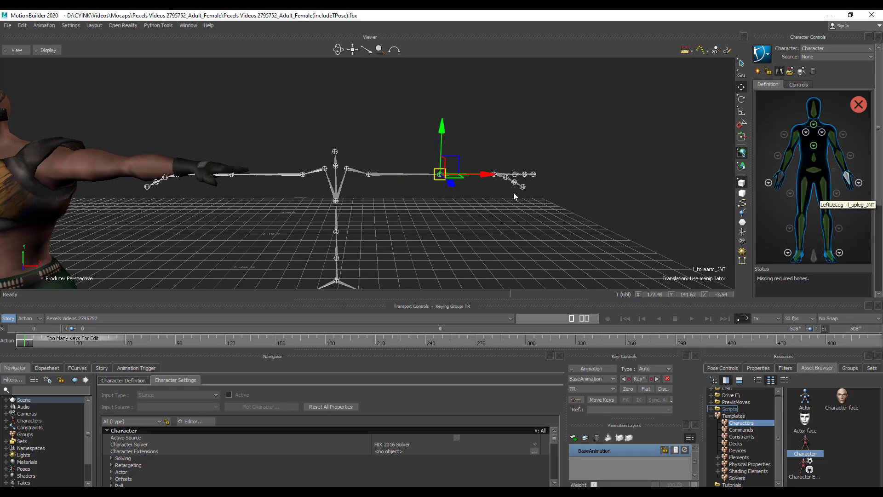
left_click(495, 174)
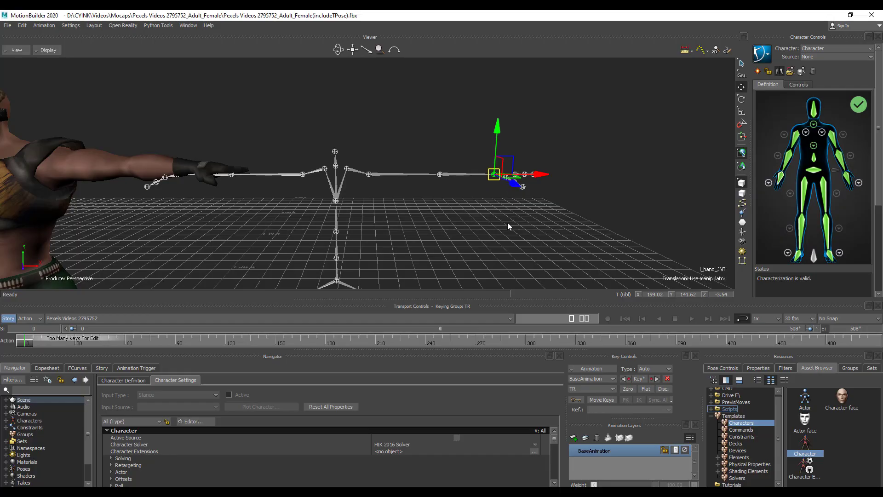
Step: Lock the completed definition to characterize the mocap skeleton
left_click_drag(508, 224, 417, 250, "ctrl")
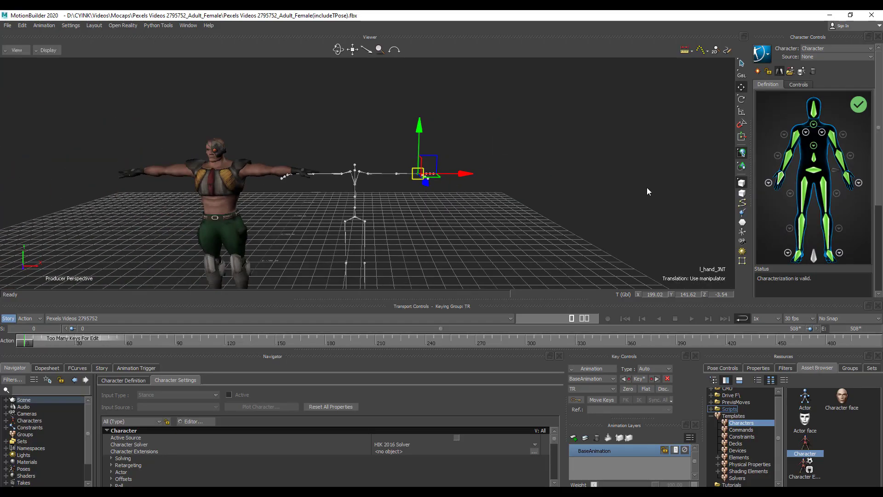
left_click(768, 71)
left_click(396, 281)
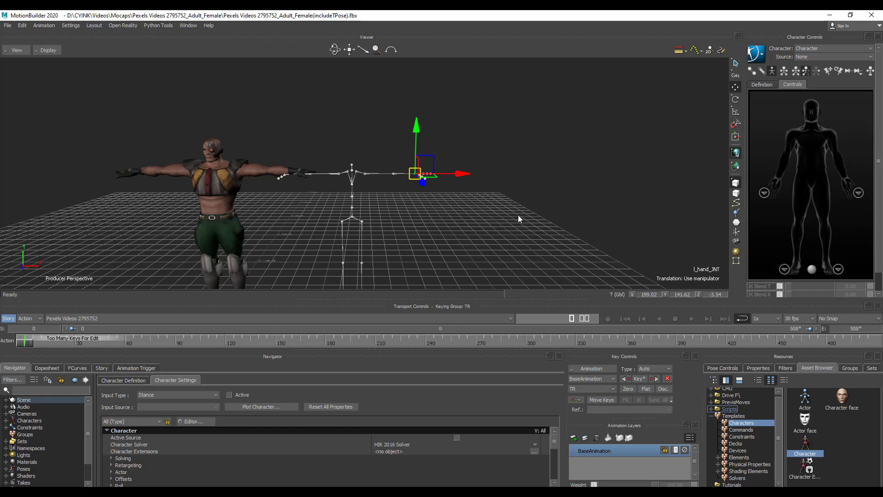
Step: Make Aragor the current character and set its source to Character
scroll(212, 209, "down", 3)
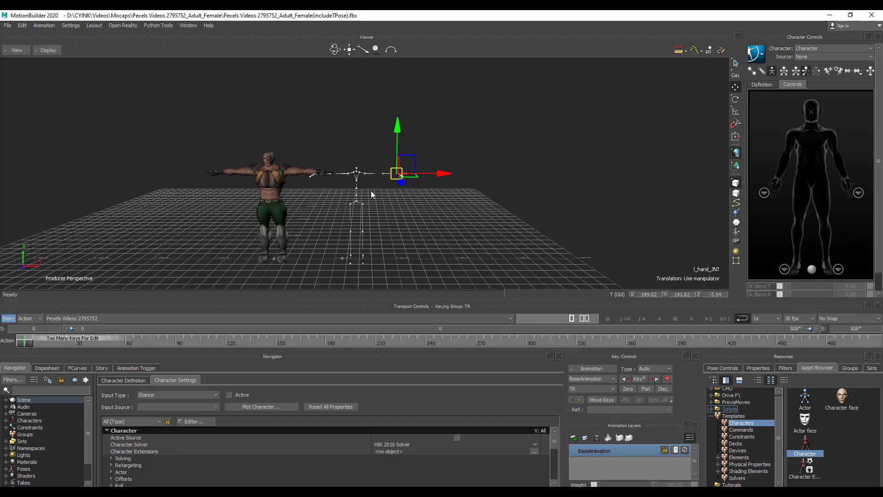
left_click(827, 48)
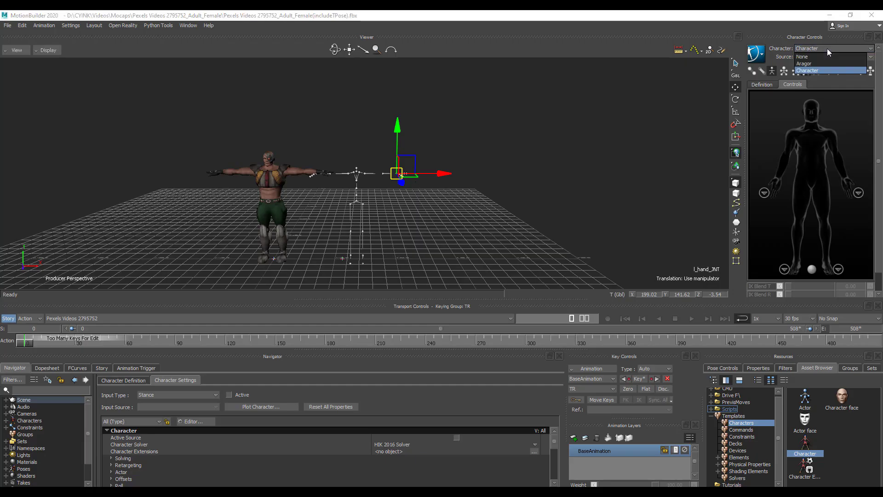
left_click(805, 62)
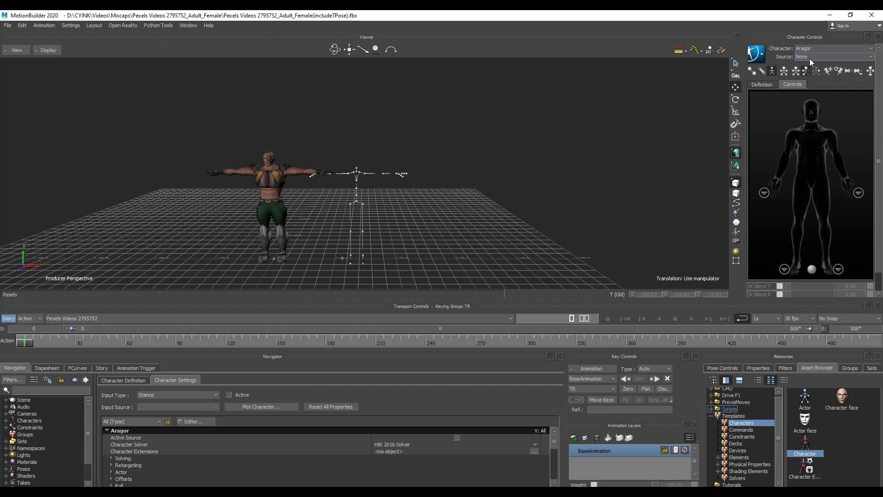
left_click(809, 58)
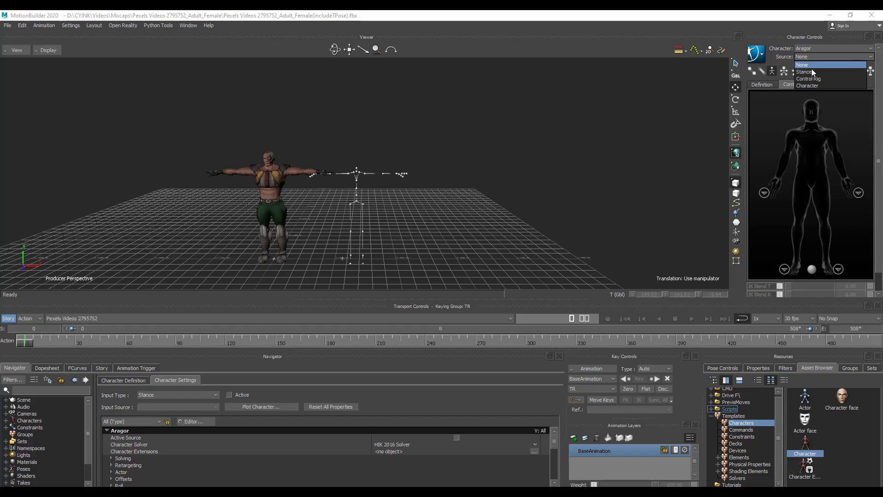
left_click(808, 85)
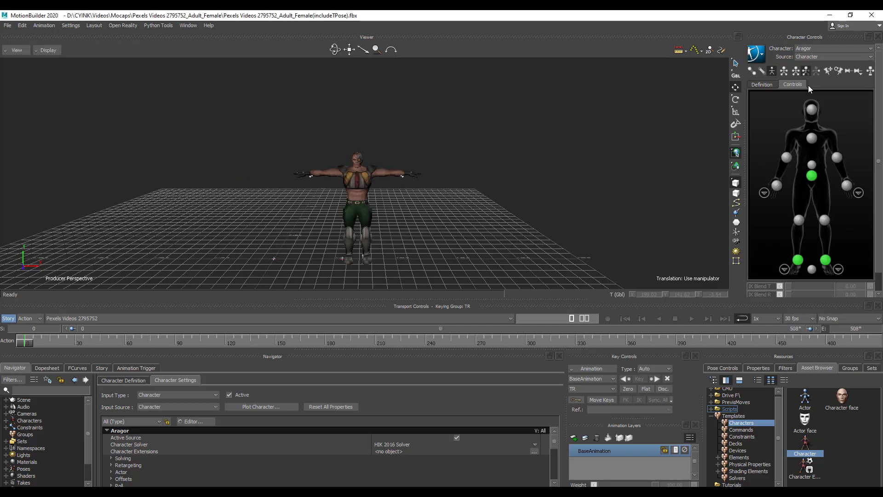
Step: Play back Aragor's retargeted animation, hide the skeletons in the viewer, and stop at about frame 145
left_click(691, 319)
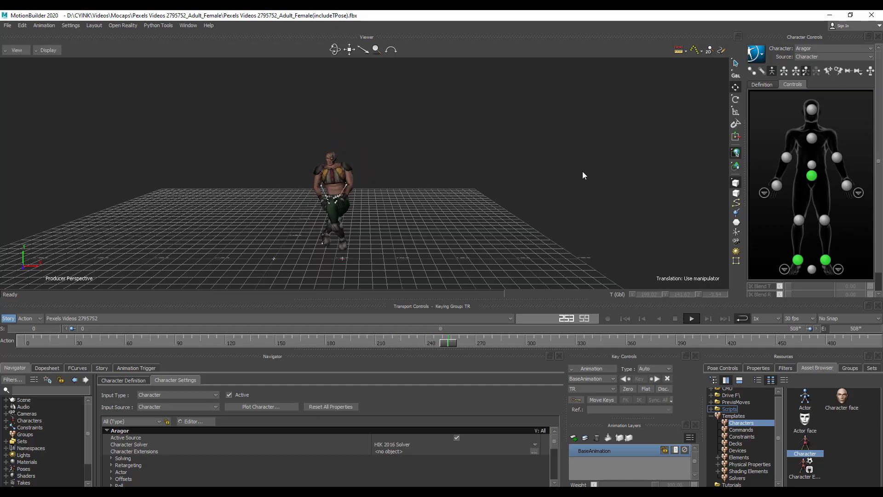
scroll(354, 217, "up", 5)
scroll(355, 217, "down", 3)
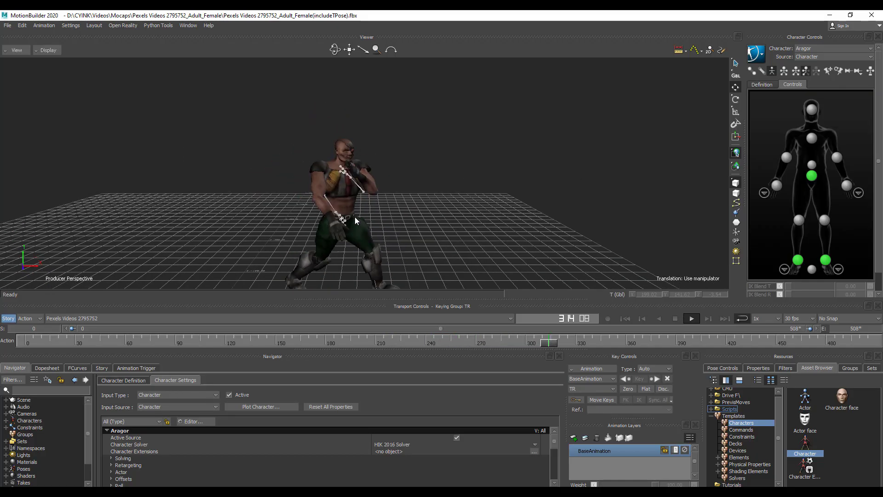
scroll(362, 187, "down", 2)
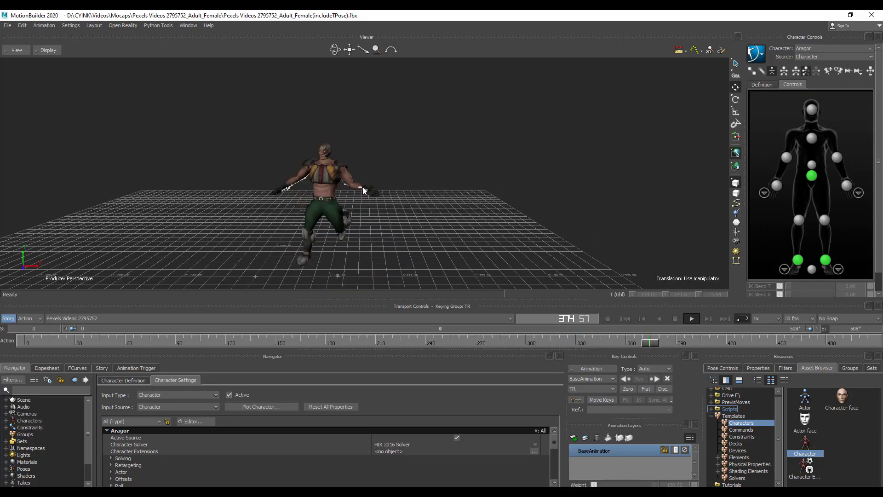
left_click(48, 49)
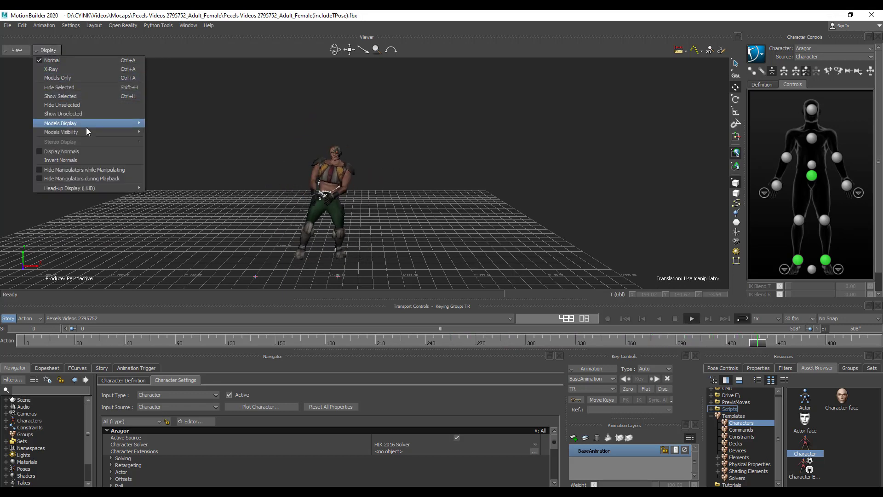
mouse_move(87, 132)
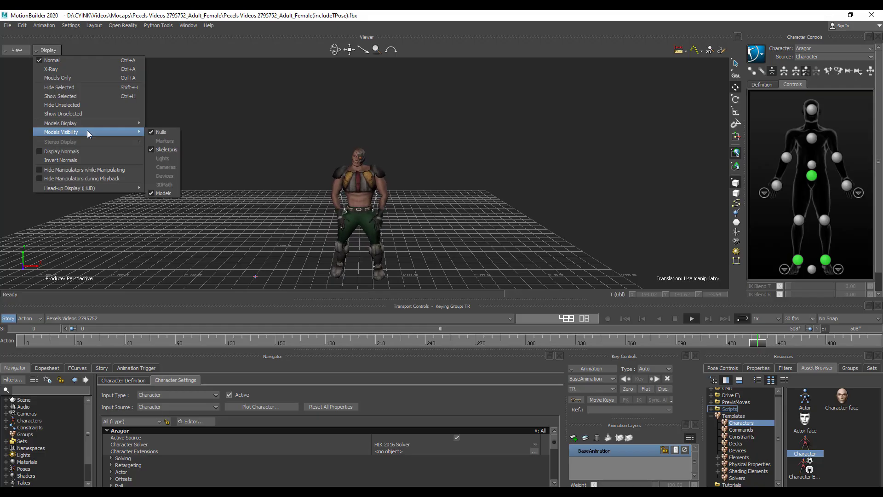
left_click(175, 150)
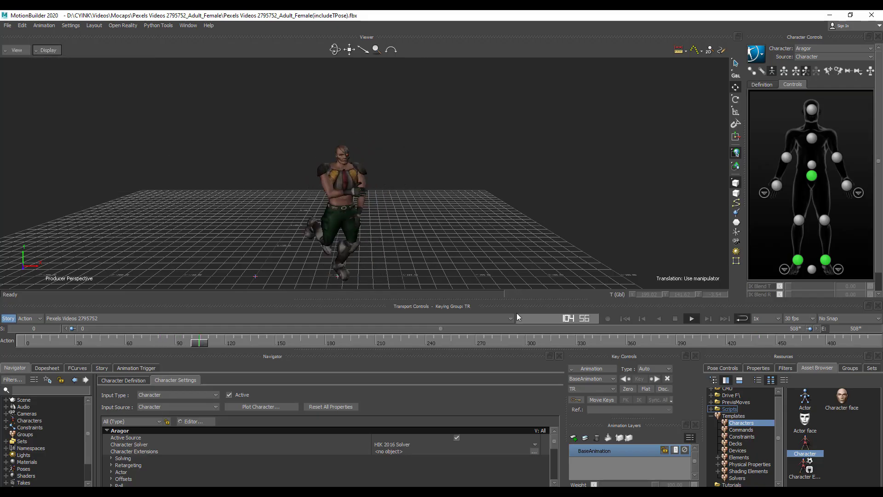
left_click(675, 318)
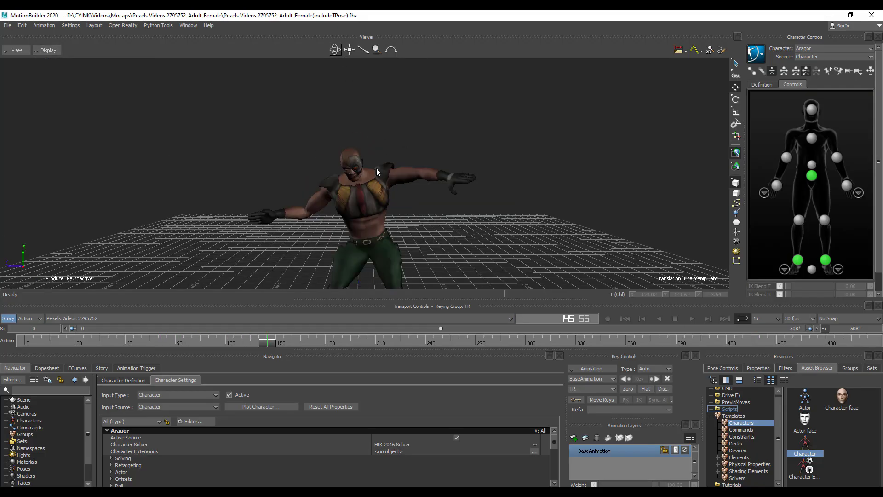
scroll(377, 173, "down", 3)
scroll(379, 171, "up", 5)
left_click_drag(349, 49, 363, 9)
scroll(387, 192, "down", 4)
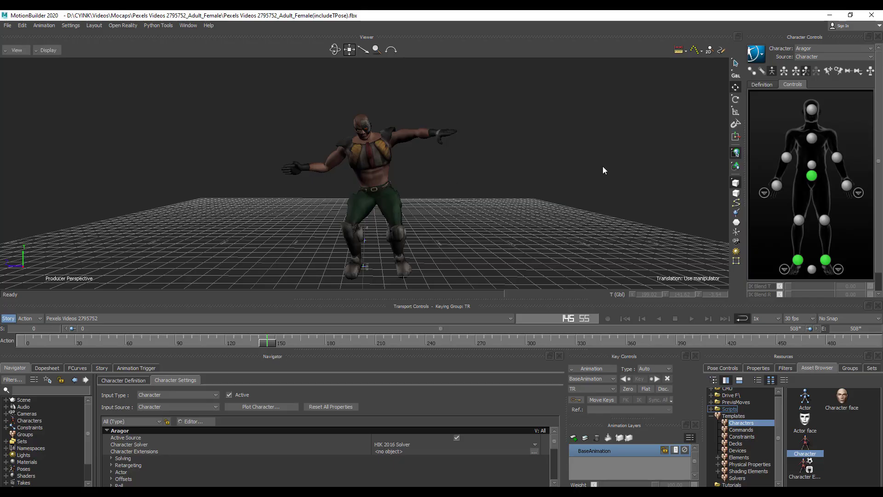
Step: Bake the retargeted animation onto Aragor's skeleton
left_click(758, 55)
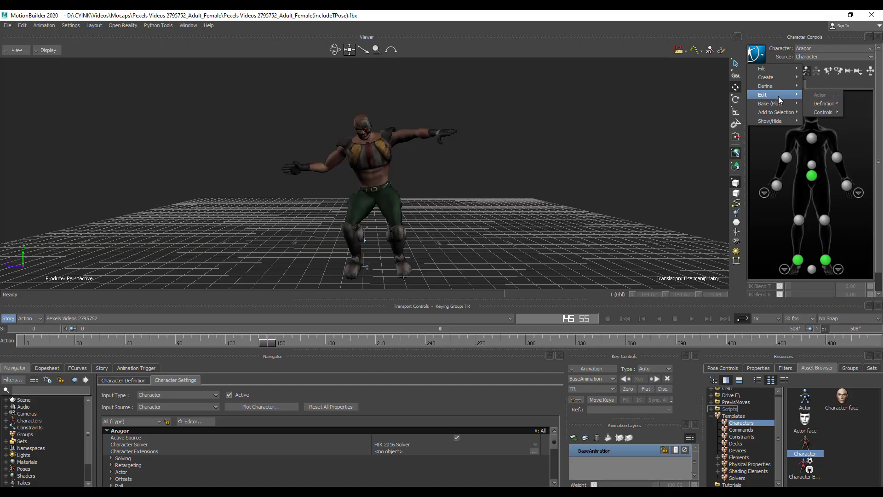
mouse_move(780, 107)
left_click(849, 105)
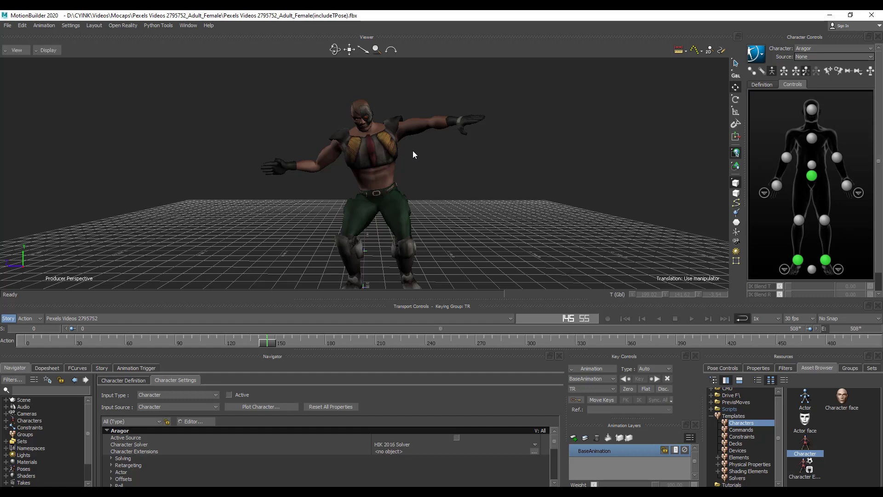
scroll(413, 150, "down", 5)
scroll(413, 151, "up", 5)
scroll(413, 150, "down", 3)
scroll(412, 151, "up", 3)
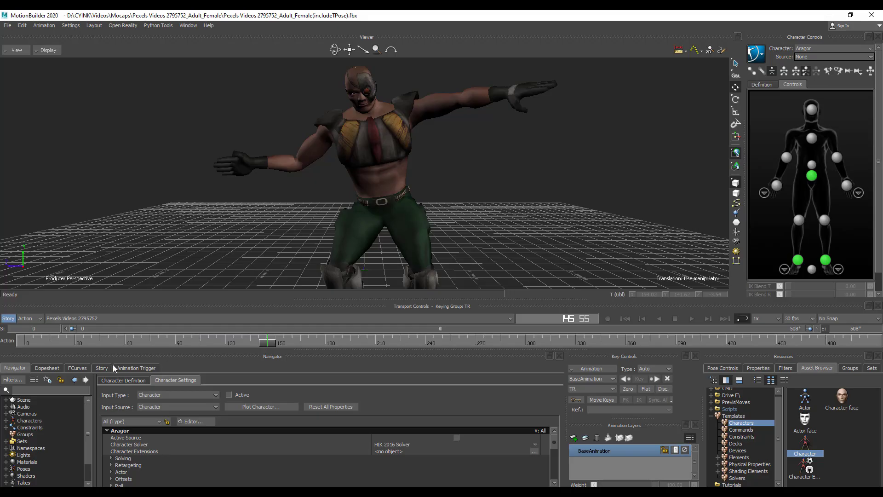
Step: Select the whole BVH:reference branch and delete it together with its Character constraint, confirming deletion for all objects
left_click(6, 401)
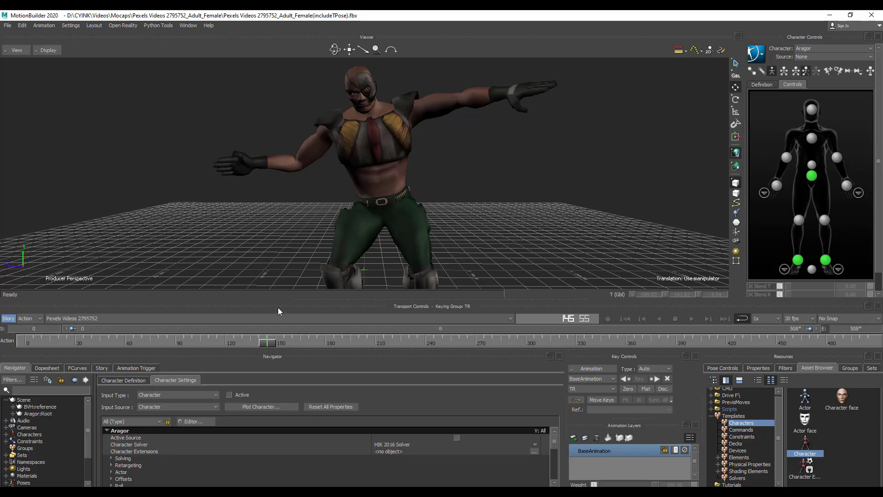
scroll(466, 173, "down", 3)
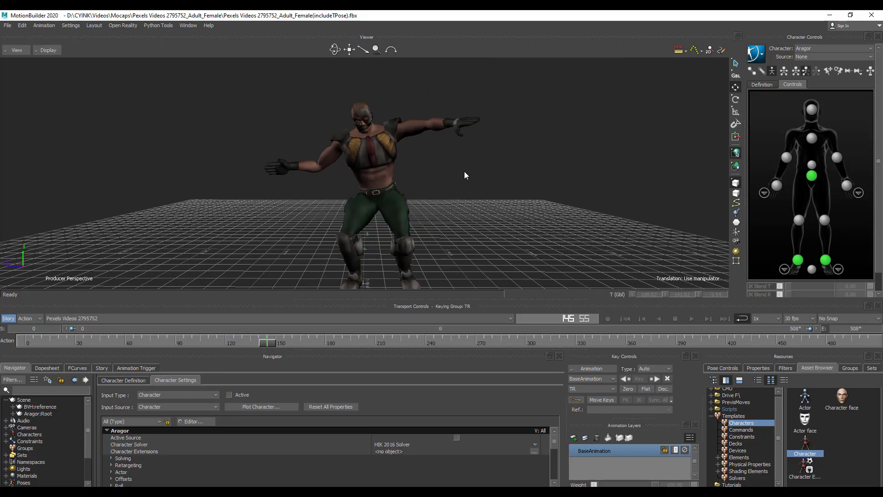
left_click(41, 407)
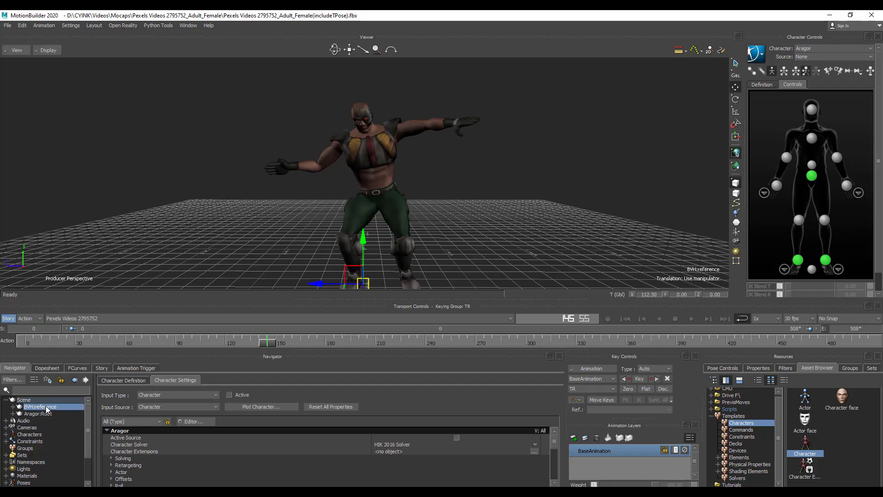
right_click(47, 408)
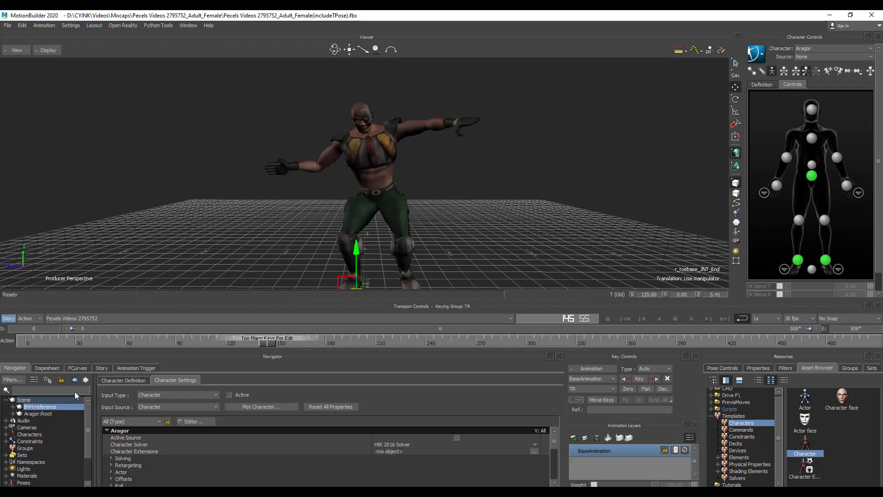
right_click(56, 408)
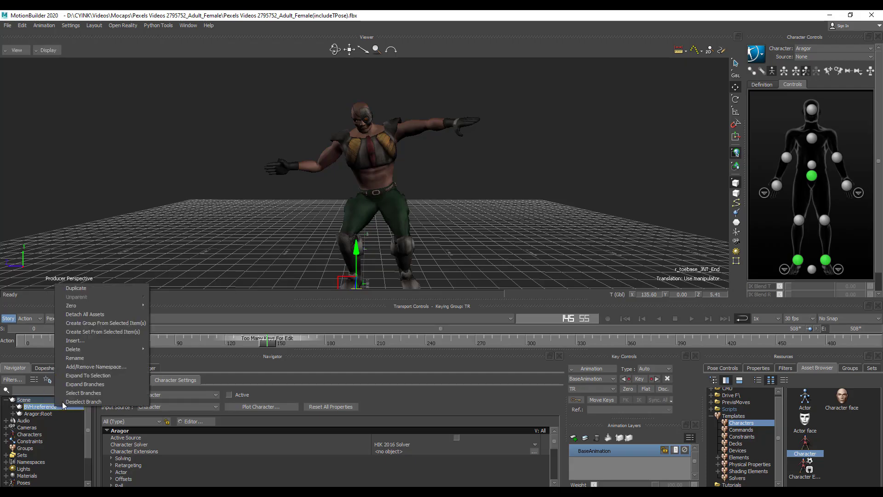
mouse_move(115, 349)
left_click(161, 346)
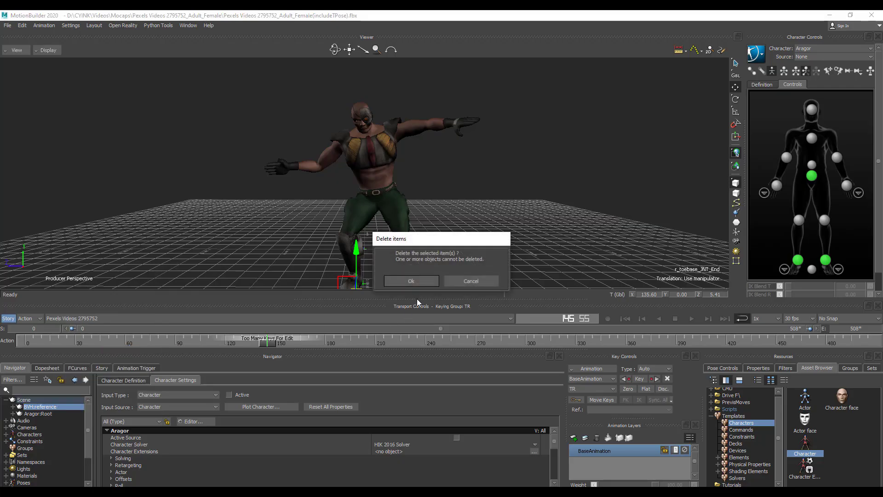
left_click(420, 282)
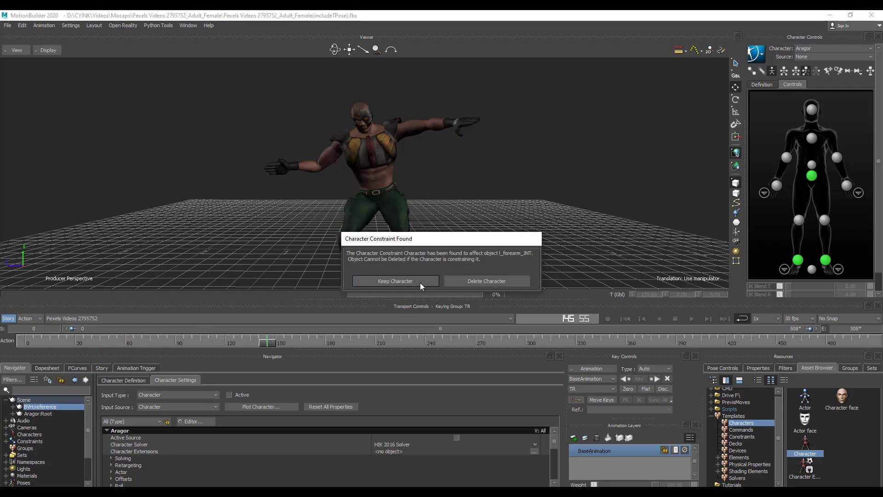
left_click(471, 280)
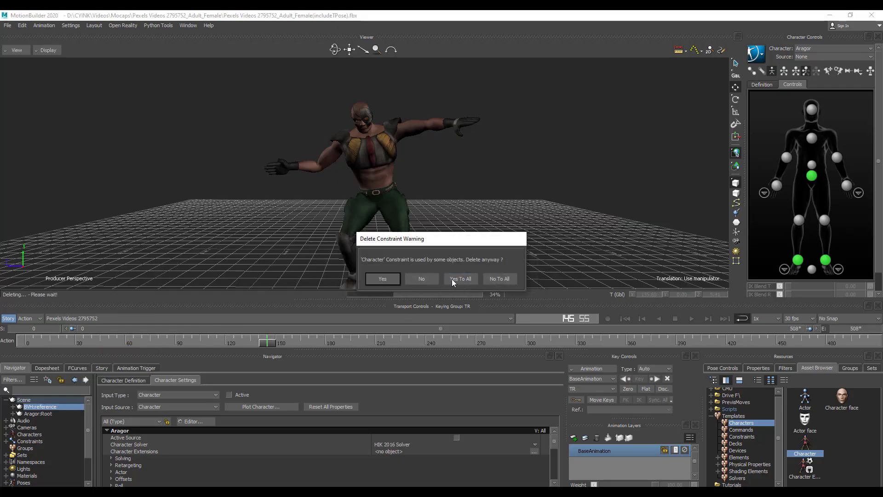
left_click(454, 280)
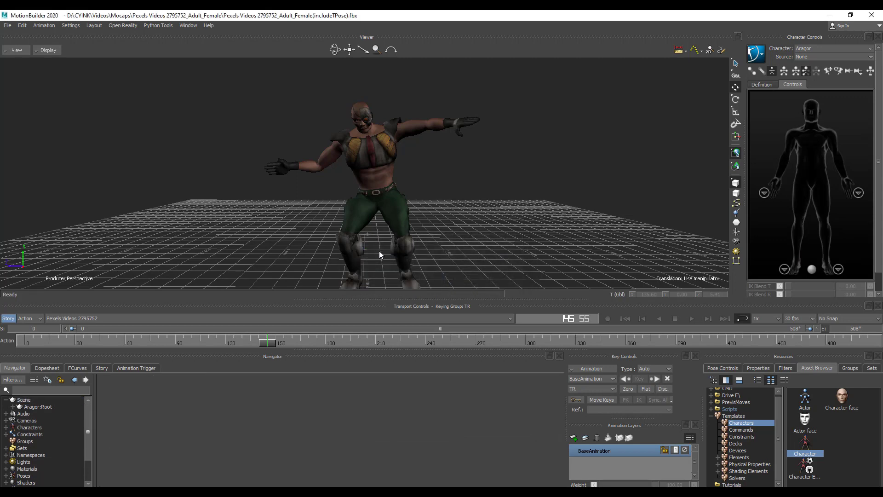
Step: Save the scene as a binary FBX named aragor with embedded media, exporting all elements and the Pexels Videos 2795752 take
scroll(245, 204, "up", 3)
left_click(8, 25)
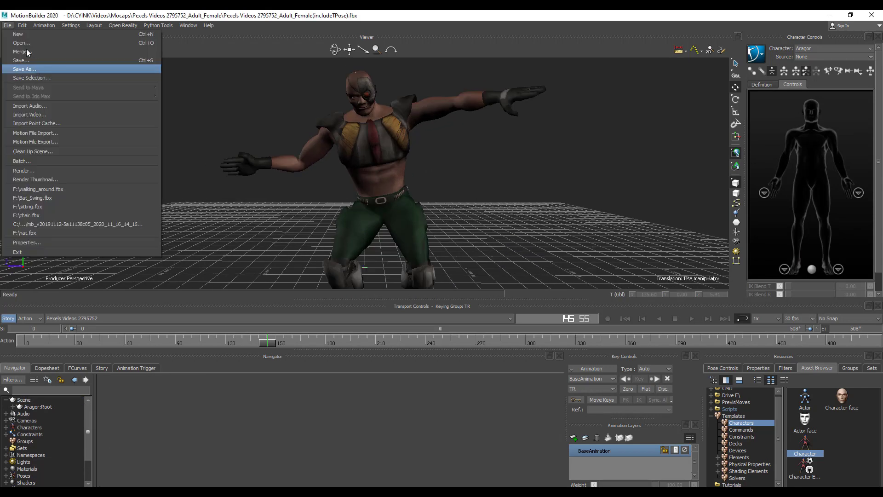
left_click(25, 69)
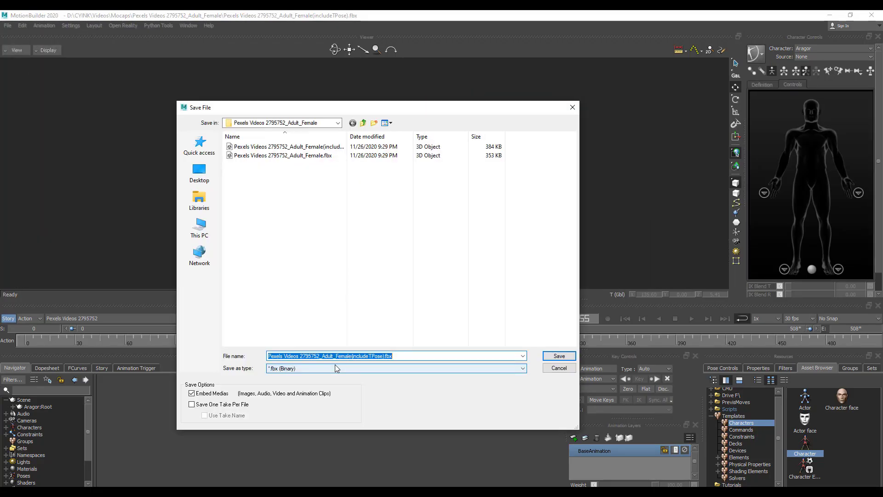
type("ara")
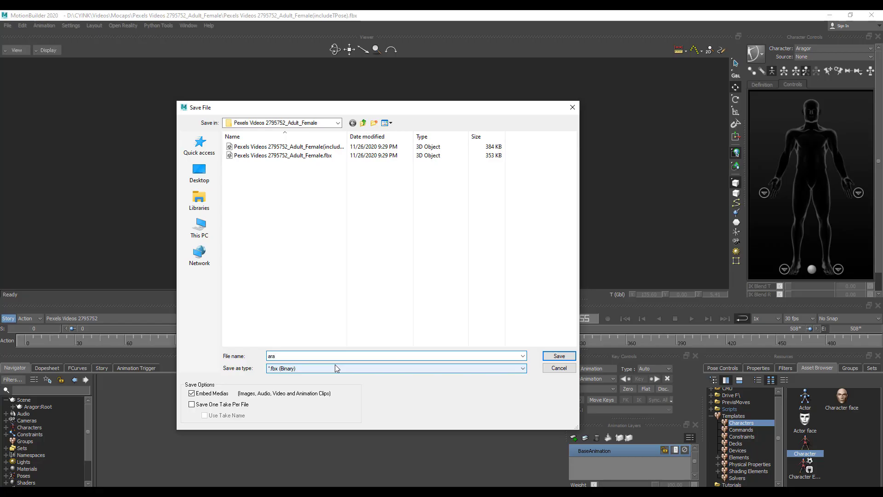
type("gor")
key("Return")
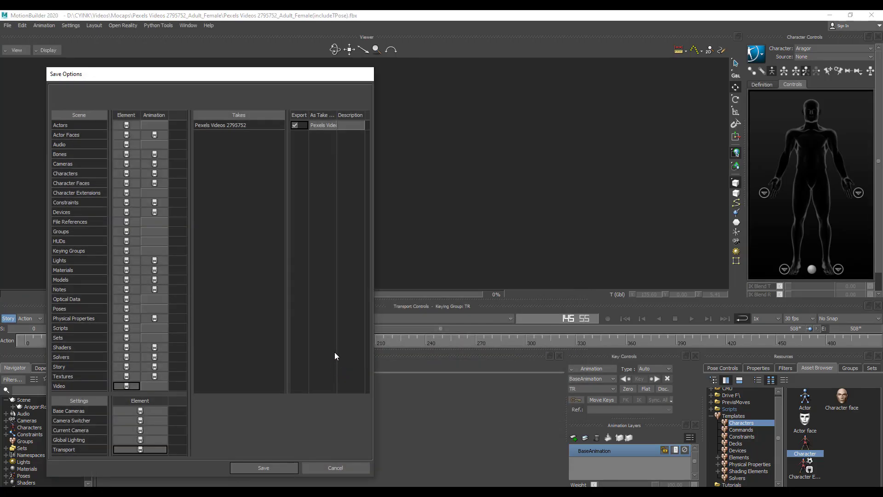
left_click(264, 468)
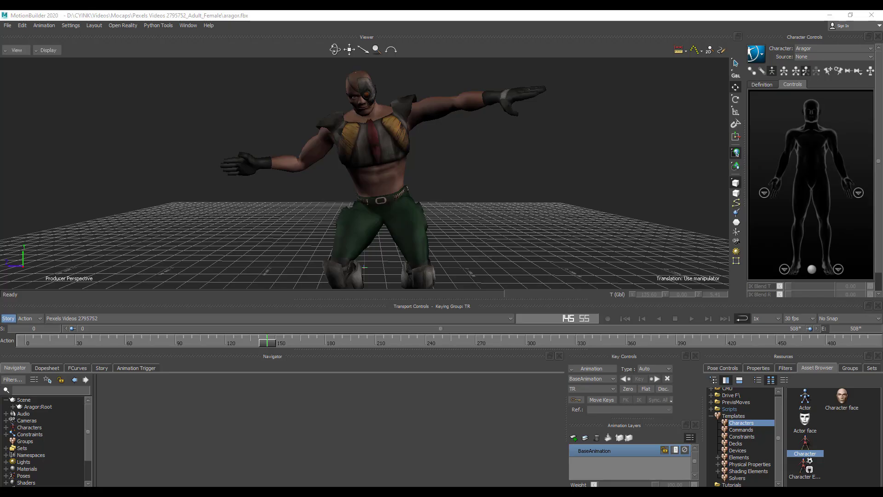
Step: Locate the saved aragor.fbx in File Explorer and import it into the empty scene in Maya
key("alt+Tab")
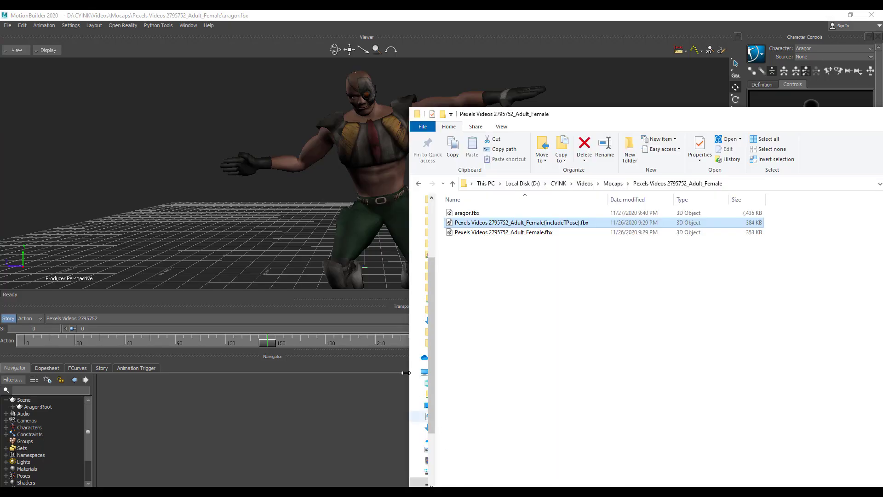
left_click(470, 214)
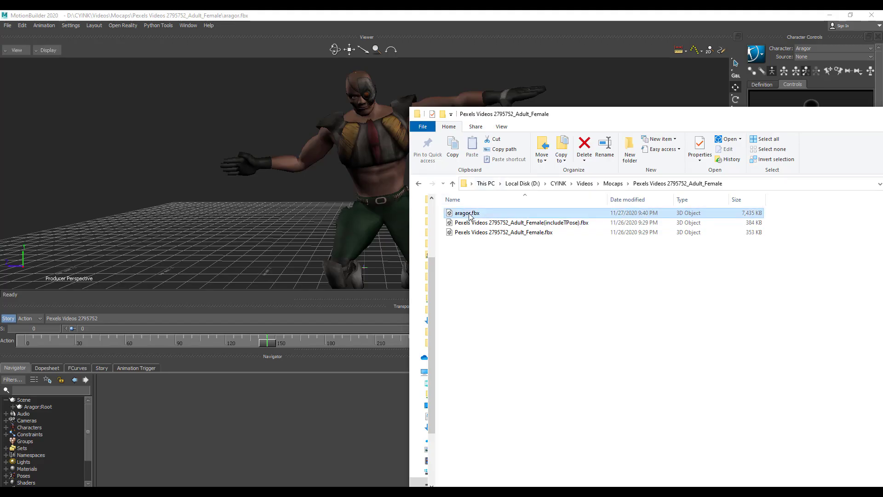
key("alt+Tab")
mouse_move(732, 491)
left_click(781, 460)
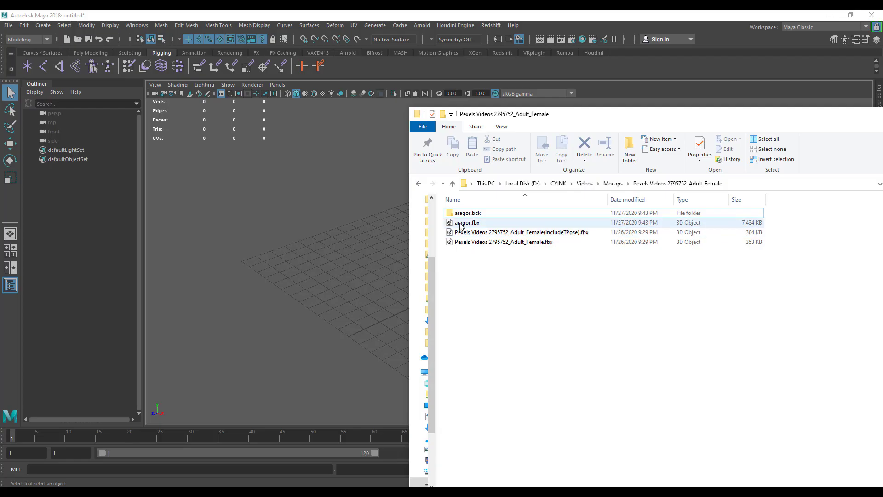
left_click(475, 223)
left_click_drag(476, 226, 257, 229)
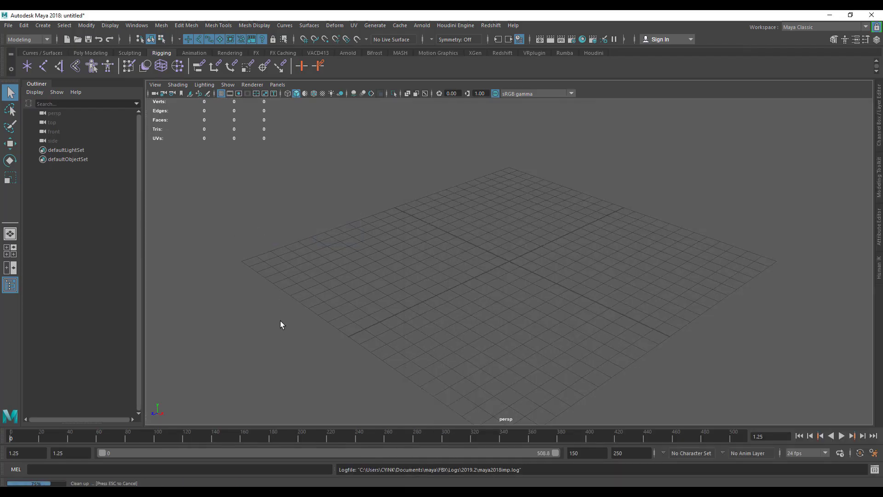
Step: Display the imported Aragor character with textures, all lights and shadows in the perspective view
scroll(401, 303, "down", 5)
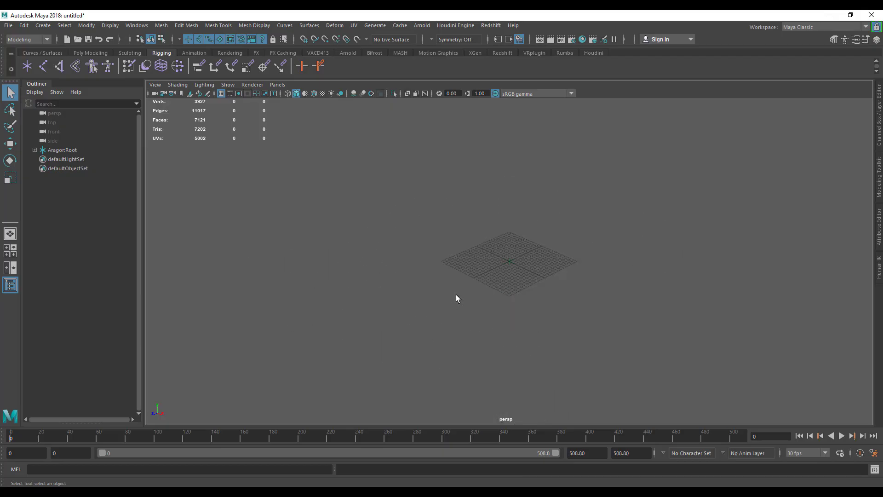
scroll(457, 295, "down", 6)
scroll(447, 312, "up", 2)
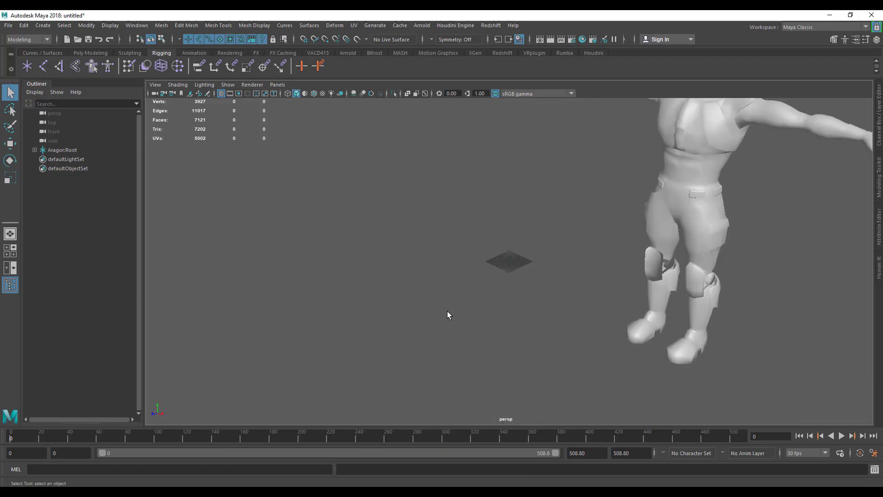
scroll(529, 300, "down", 4)
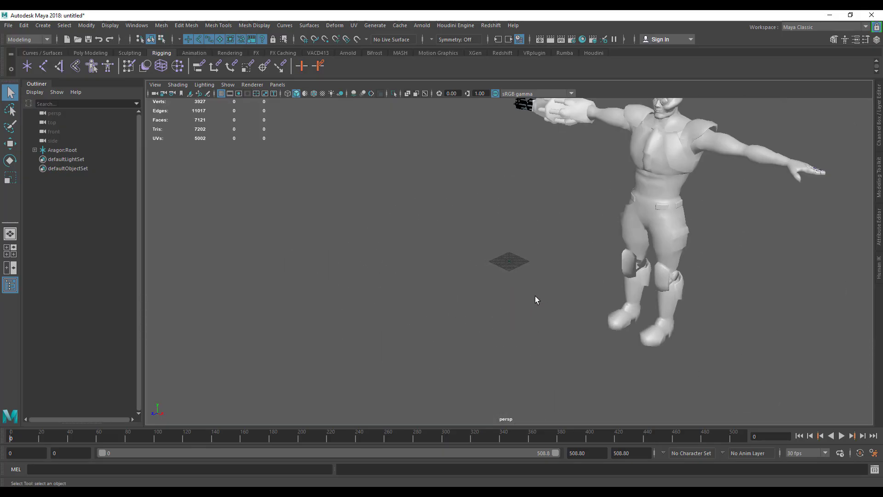
middle_click_drag(536, 300, 414, 320, "alt")
left_click_drag(414, 325, 462, 381, "alt")
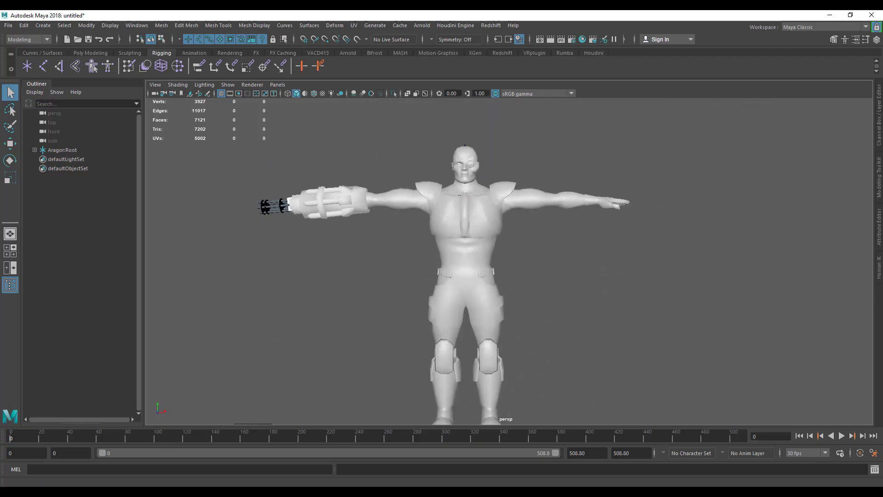
key("alt+Tab")
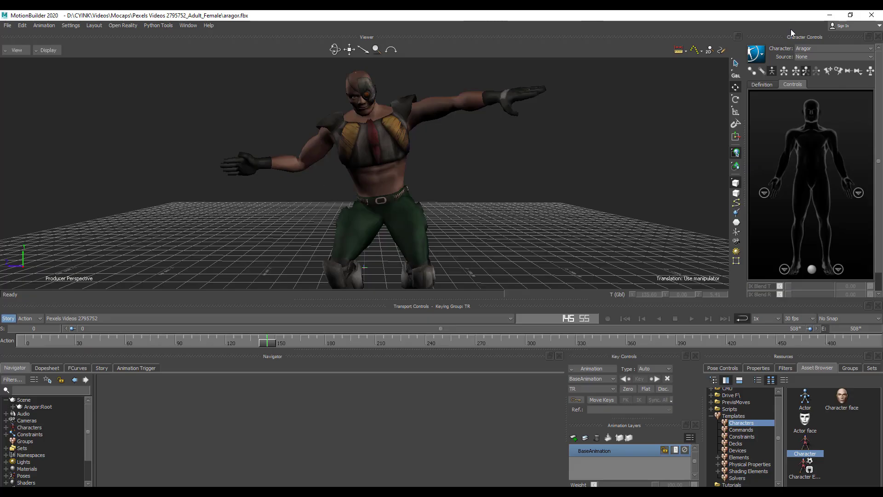
key("alt+Tab")
right_click_drag(579, 256, 477, 225, "alt")
mouse_move(477, 225)
middle_mouse_down("alt")
mouse_move(463, 201)
mouse_move(472, 223)
middle_mouse_up("alt")
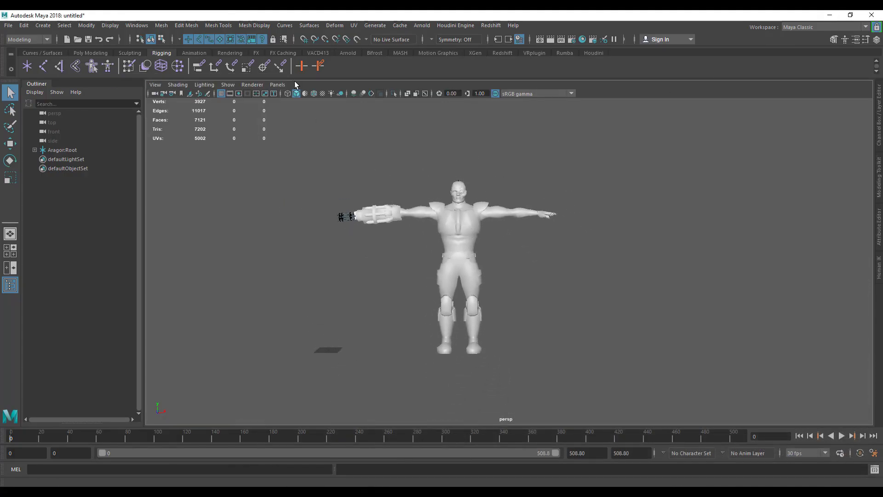
left_click(322, 93)
left_click(340, 94)
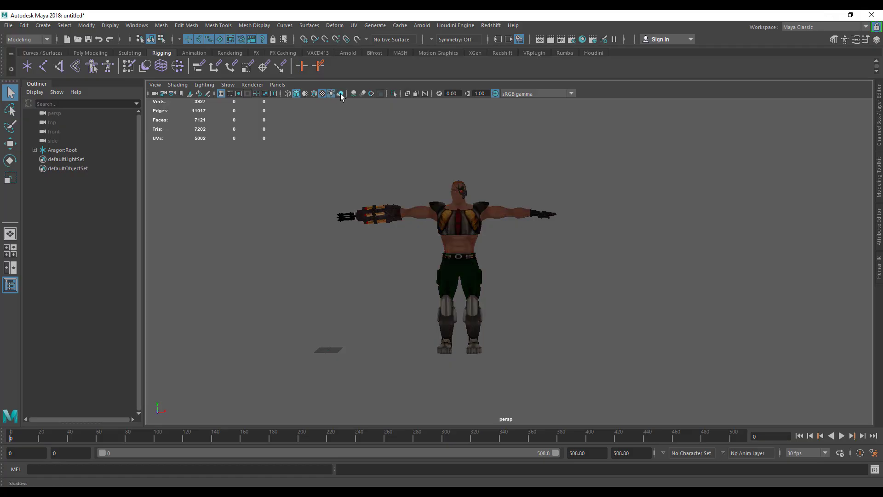
Step: Create a polygon plane and scale it up uniformly into a large floor under Aragor
left_click_drag(375, 242, 319, 266, "alt")
right_click_drag(320, 269, 277, 257, "shift")
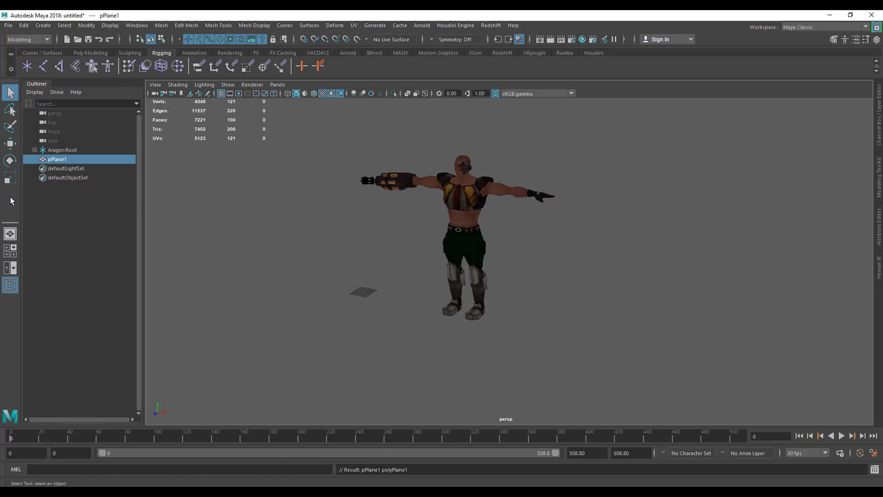
left_click(10, 178)
left_click_drag(363, 291, 880, 435)
Step: Add an ambient light and a directional light to the scene
left_click(90, 52)
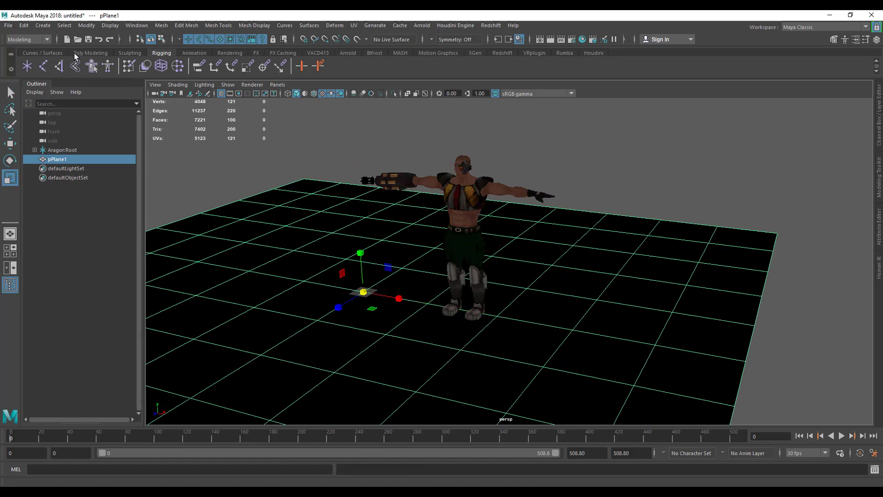
left_click(228, 53)
left_click(26, 66)
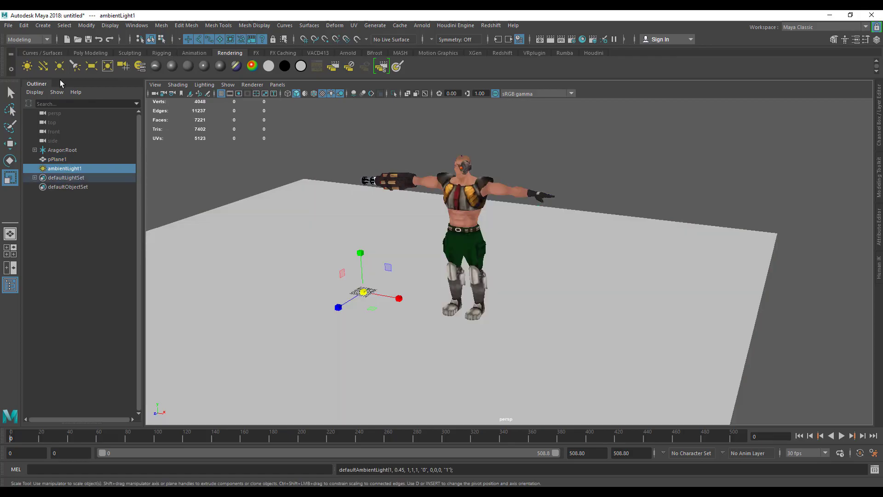
left_click(43, 66)
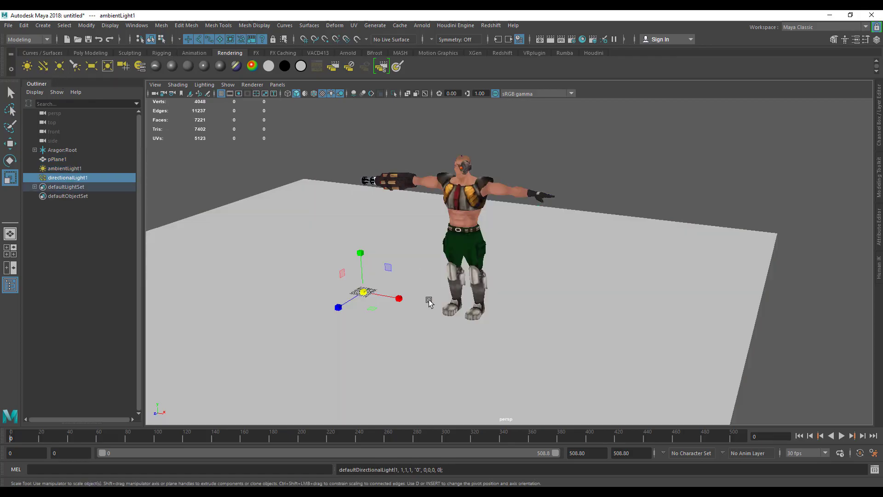
Step: Raise the directional light beside Aragor, angle it down across him onto the floor, and turn on screen-space ambient occlusion
key("w")
left_click_drag(372, 256, 321, 168)
left_click(9, 160)
right_click_drag(417, 216, 516, 287, "alt")
left_click_drag(516, 286, 498, 309, "alt")
right_click_drag(499, 309, 510, 291, "alt")
left_click_drag(509, 293, 505, 296, "alt")
left_click(354, 93)
left_click_drag(414, 216, 439, 237, "alt")
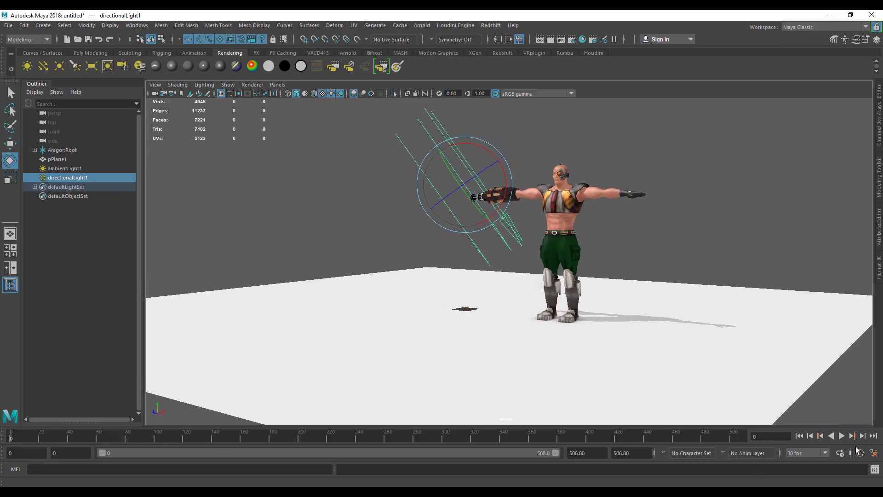
Step: Play Aragor's animation and inspect the character's body up close at frame 508
left_click(842, 436)
left_click(707, 220)
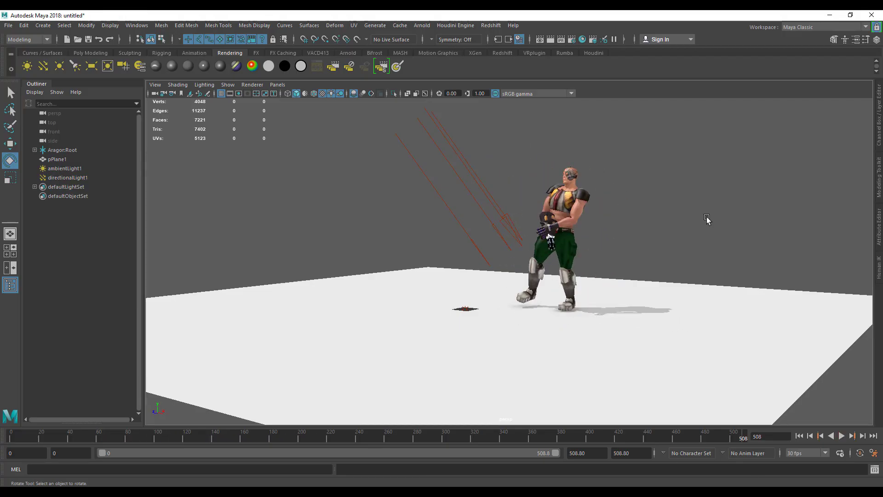
scroll(684, 268, "up", 5)
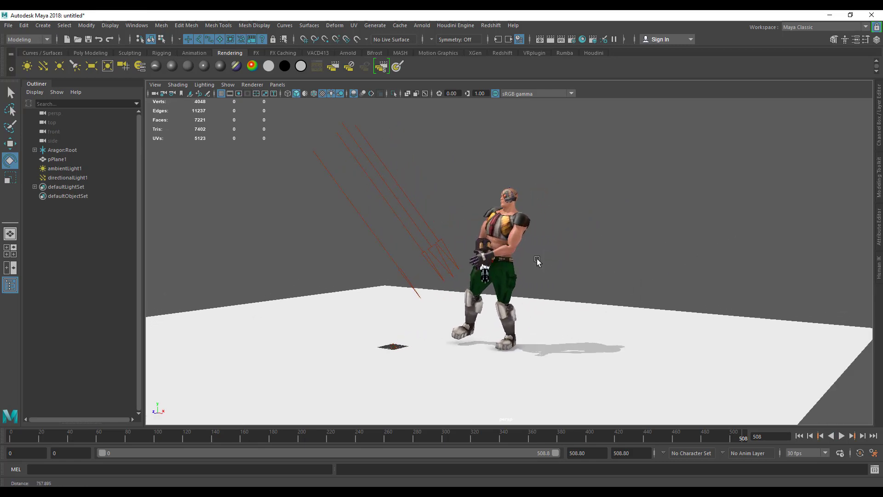
middle_click_drag(576, 276, 566, 310, "alt")
left_click_drag(566, 310, 580, 322, "alt")
left_click(509, 289)
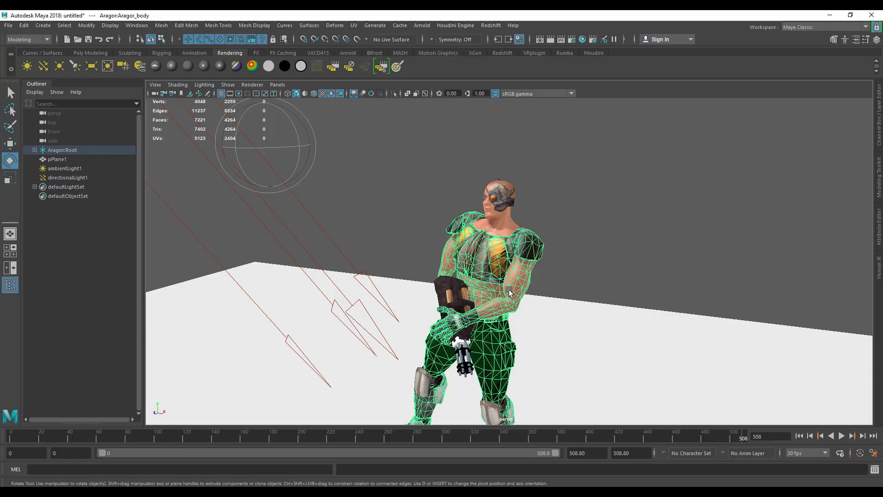
left_click_drag(508, 289, 486, 289, "alt")
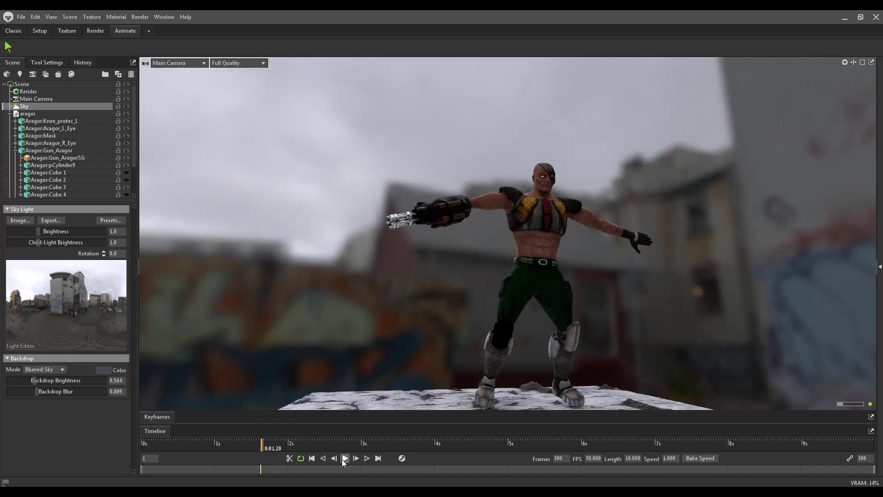
Step: Play Aragor's animation in Marmoset Toolbag and scrub the timeline to 0:07.21 to inspect the one-legged pose
left_click(345, 458)
left_click_drag(387, 447, 704, 455)
left_click_drag(543, 309, 504, 309, "alt")
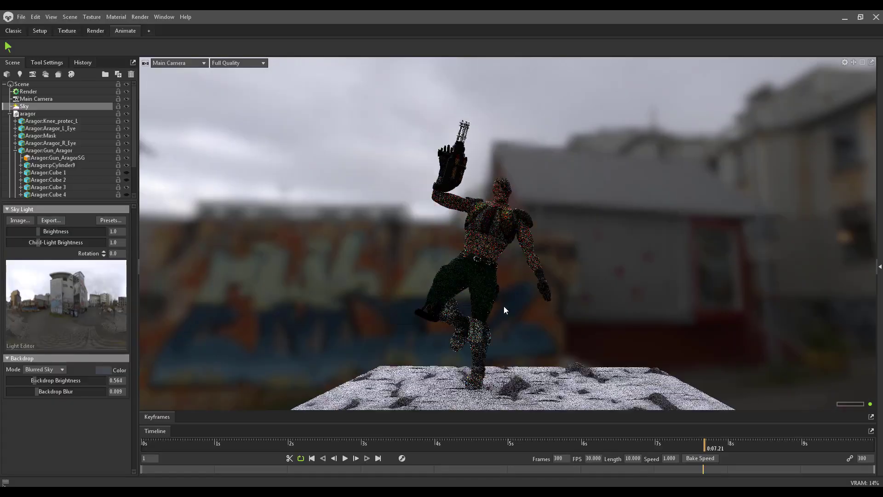
right_click_drag(505, 310, 540, 367, "alt")
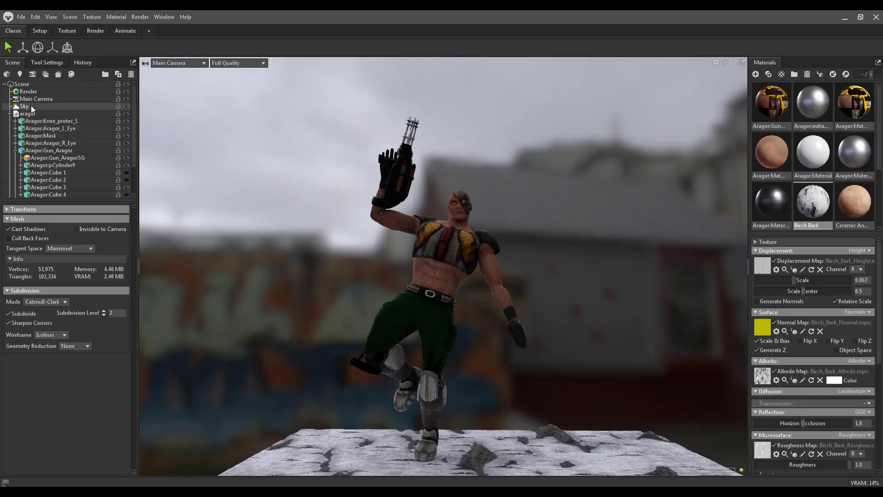
Step: Replace the sky image with a different environment and set its backdrop brightness to 1.0 and backdrop blur to 0.017
left_click(31, 106)
mouse_move(37, 391)
left_mouse_down()
mouse_move(56, 391)
mouse_move(42, 380)
left_mouse_up()
left_click_drag(518, 388, 465, 394, "alt")
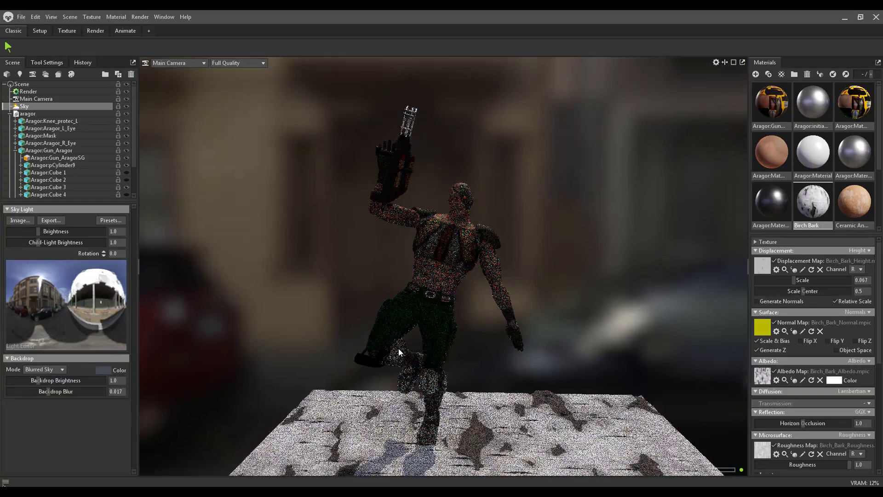
left_click_drag(398, 349, 548, 333, "shift")
Step: Select the birch bark floor slab and scale it up into a much larger ground surface around Aragor
left_click(410, 380)
scroll(411, 380, "down", 5)
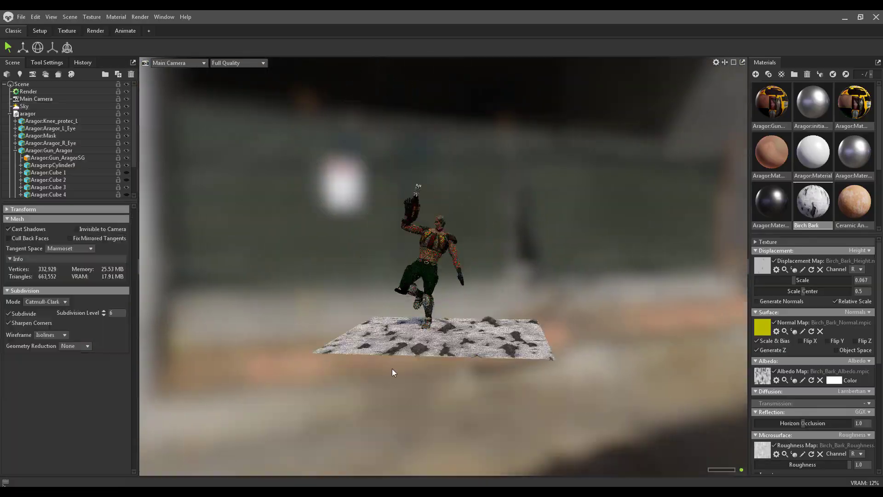
left_click_drag(410, 380, 554, 402, "alt")
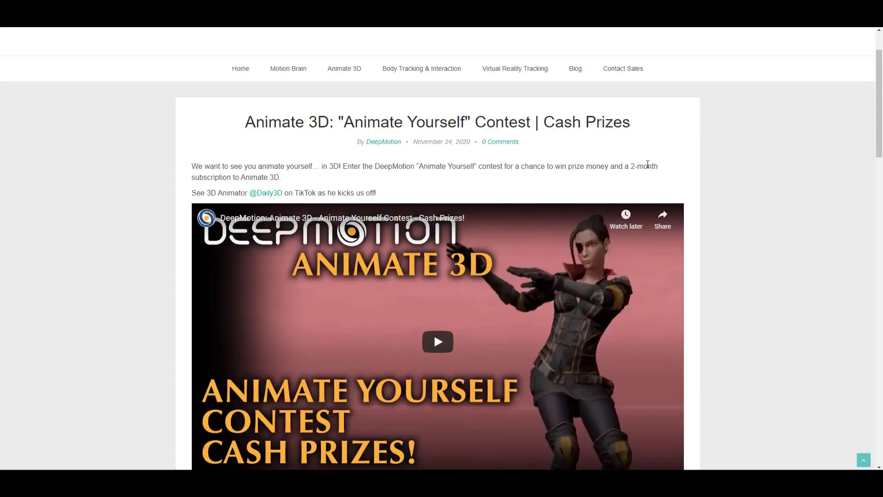
scroll(653, 166, "up", 2)
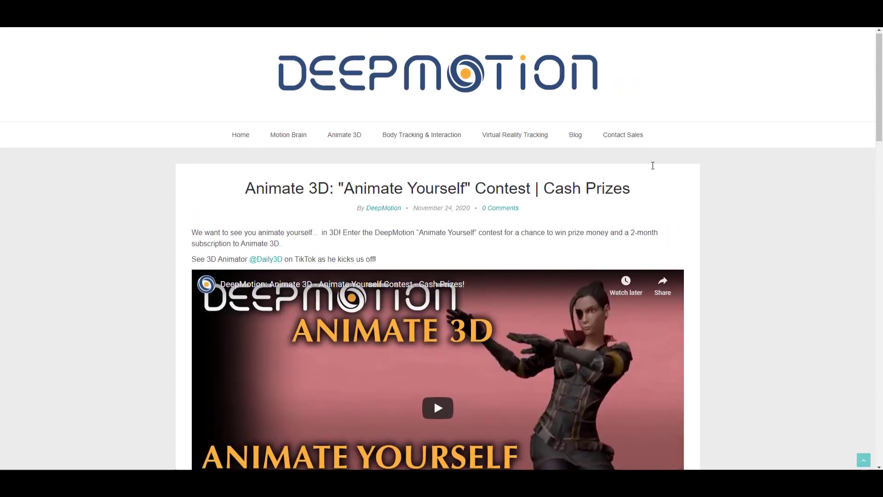
Step: Read DeepMotion's "Animate Yourself" contest post, the Animate 3D article and the Latest News on its home page
scroll(653, 165, "down", 7)
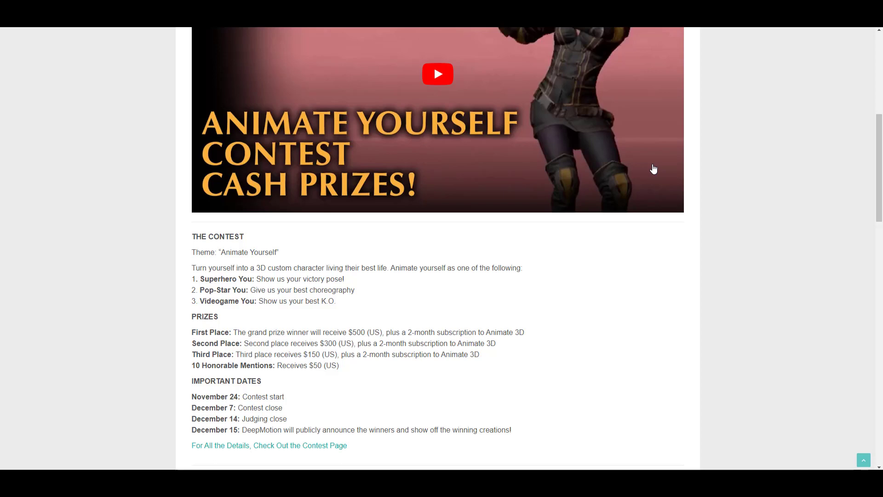
scroll(708, 257, "up", 4)
scroll(709, 254, "down", 4)
scroll(675, 289, "up", 1)
scroll(686, 282, "up", 5)
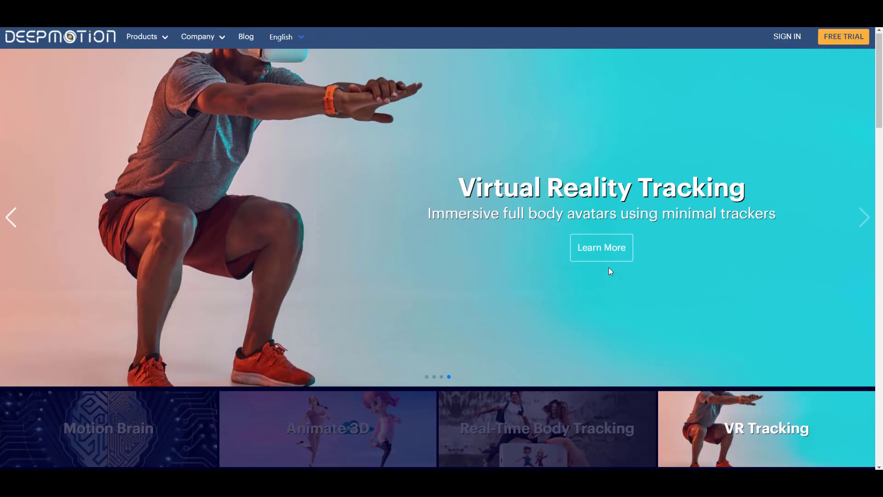
scroll(609, 268, "down", 4)
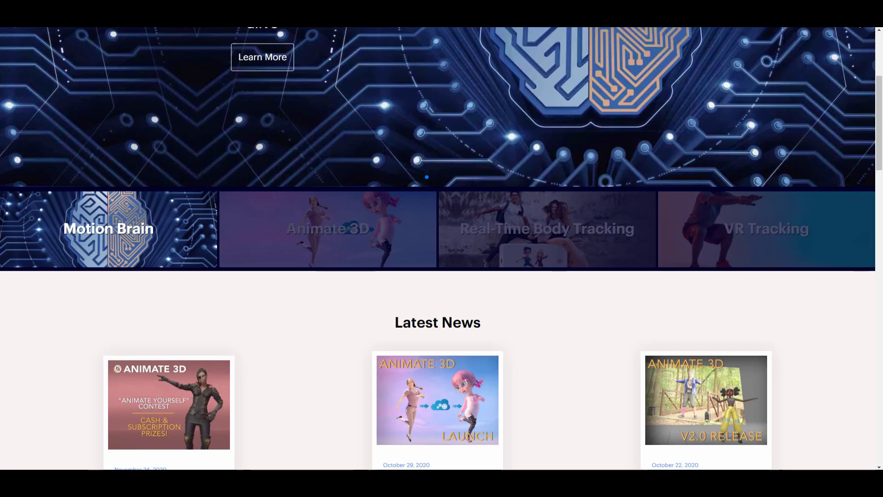
scroll(452, 390, "up", 4)
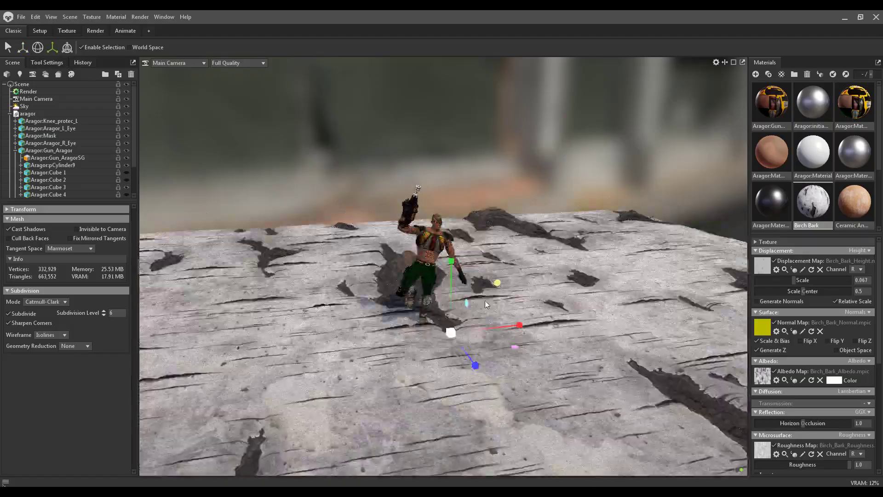
Step: Set the Birch Bark material's displacement scale to 0.025 and move the floor vertically to meet Aragor's foot
scroll(480, 318, "up", 5)
scroll(484, 336, "down", 1)
left_click_drag(795, 281, 784, 280)
left_click(23, 47)
left_click_drag(485, 430, 492, 358)
Step: Select the gun barrels' Aragor:initialShadingGroup material and change its reflectivity model from Specular to Metalness
left_click(473, 86)
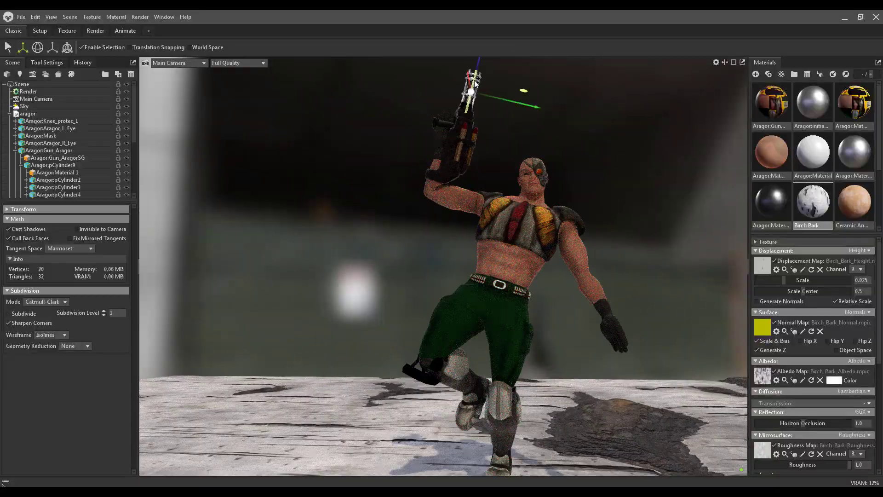
left_click(627, 95)
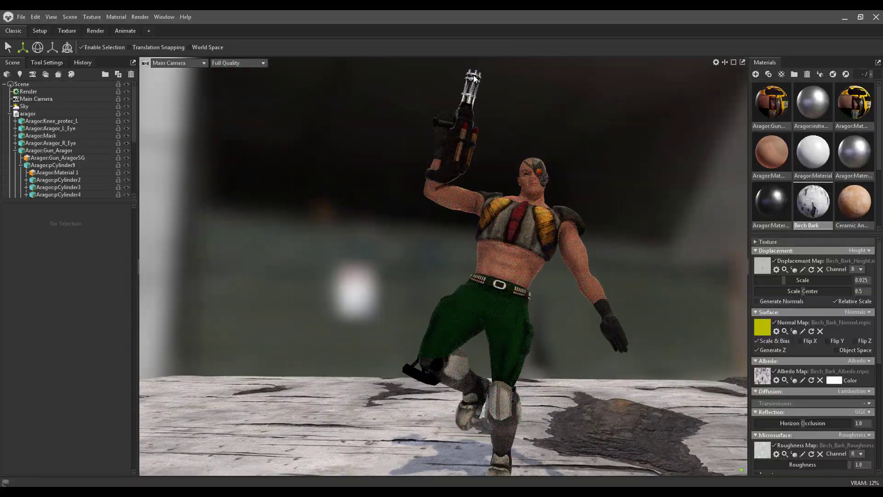
left_click(473, 74)
left_click(818, 107)
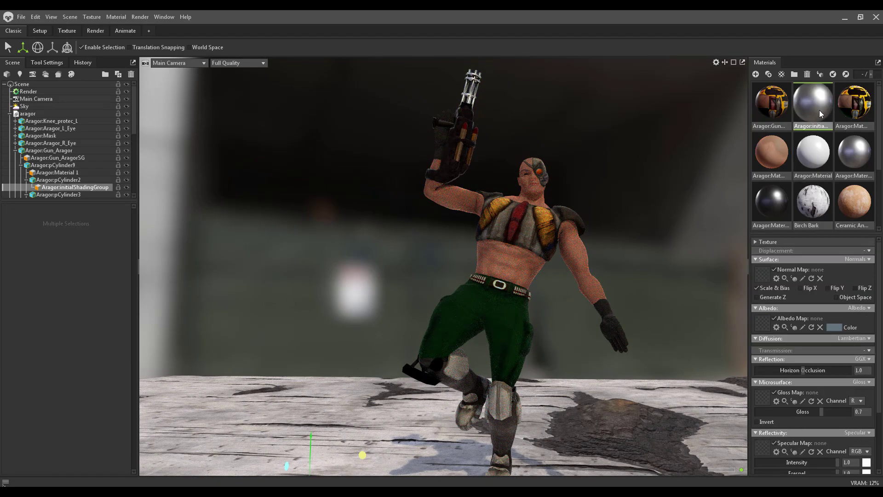
left_click(847, 150)
left_click(820, 120)
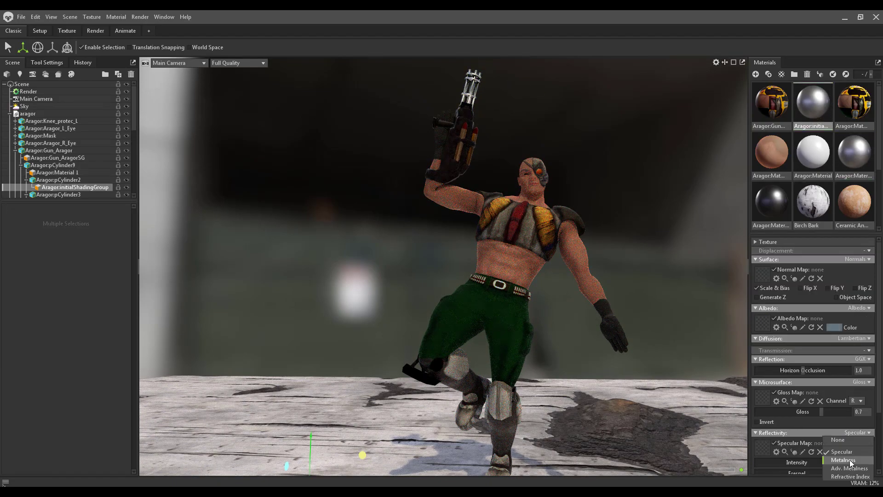
middle_click_drag(581, 259, 597, 238)
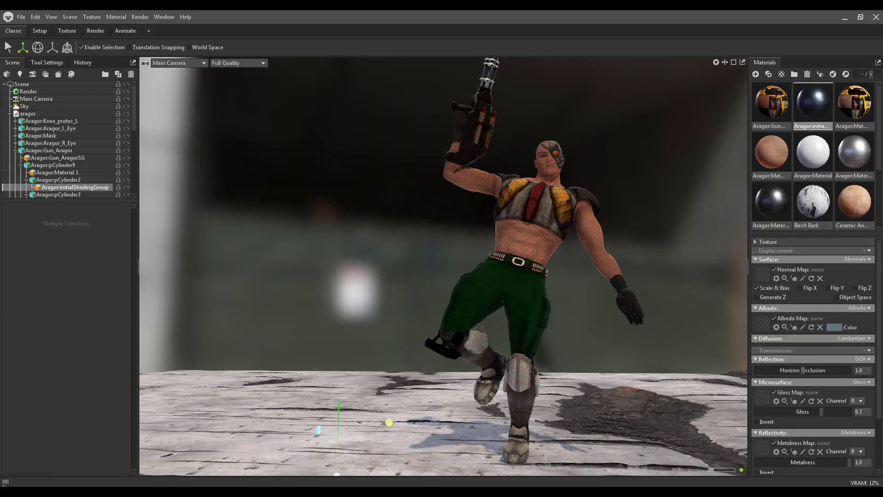